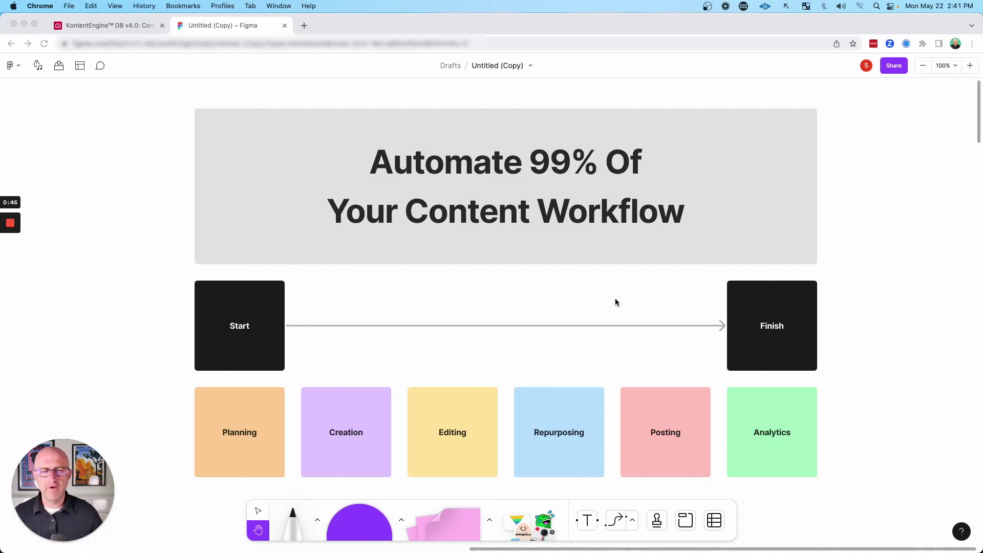
Draw arrows on the Figma board to the title, each workflow stage from Start to Finish, and the Content (CMS) card.
left_click_drag(419, 272, 527, 186)
mouse_move(518, 324)
left_mouse_down()
mouse_move(475, 264)
mouse_move(591, 258)
left_mouse_up()
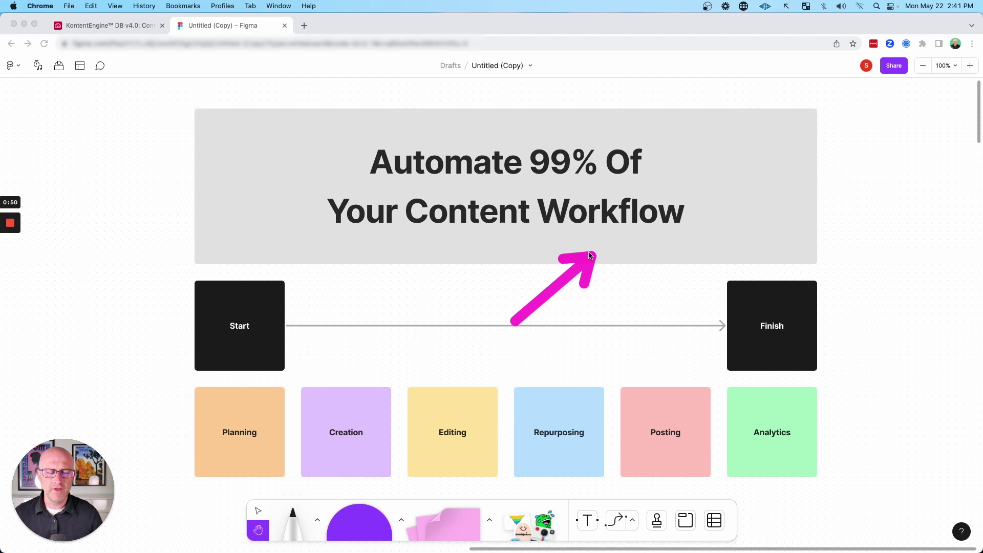
mouse_move(386, 308)
left_mouse_down()
mouse_move(314, 351)
mouse_move(310, 366)
mouse_move(335, 382)
left_mouse_up()
left_click_drag(385, 316, 423, 407)
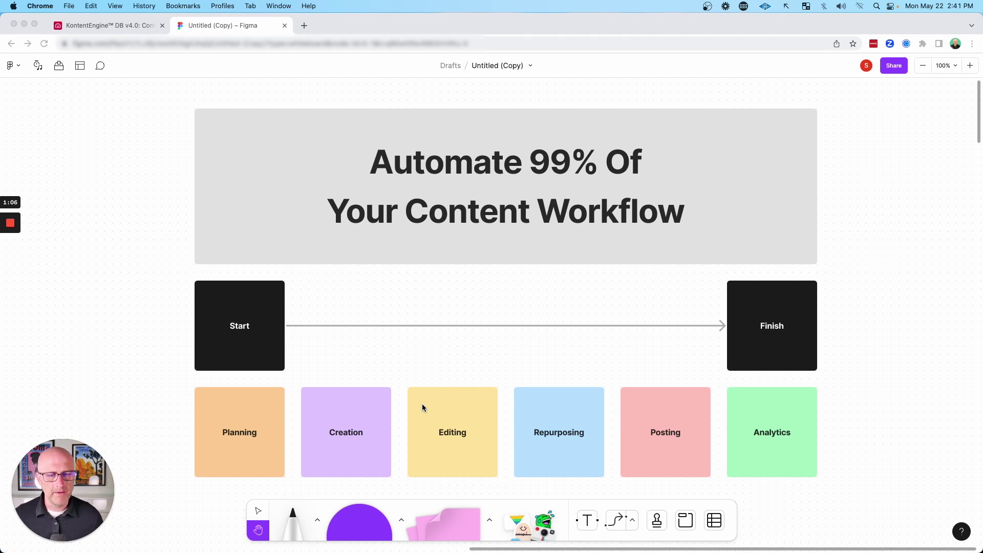
left_click_drag(553, 361, 569, 402)
left_click_drag(638, 365, 683, 407)
left_click_drag(709, 369, 736, 400)
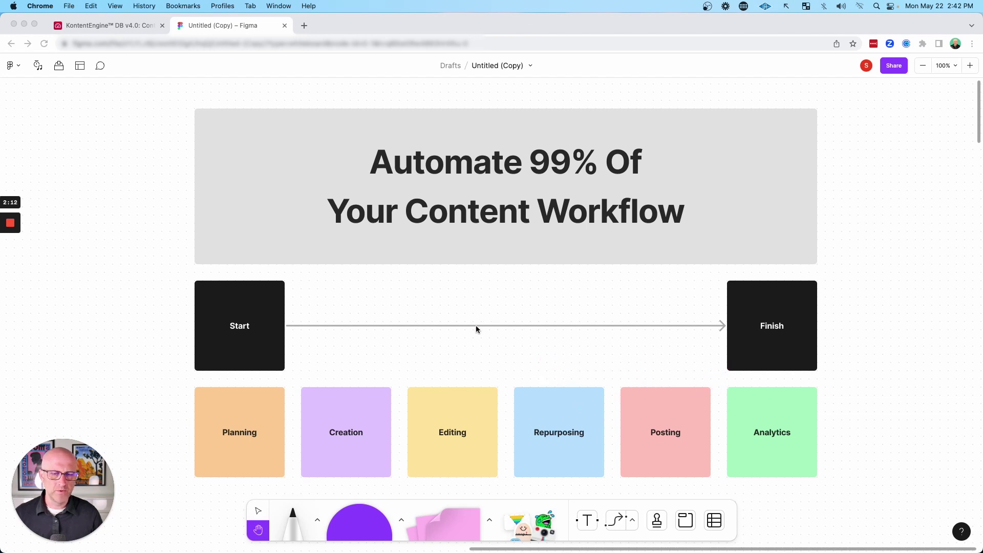
scroll(472, 331, "down", 1)
left_click_drag(328, 227, 723, 307)
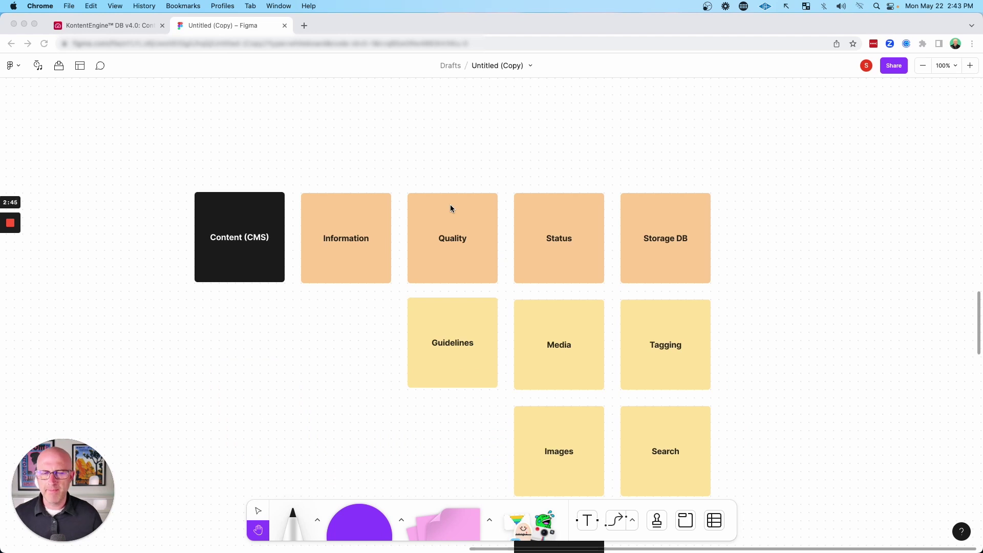
scroll(450, 205, "down", 1)
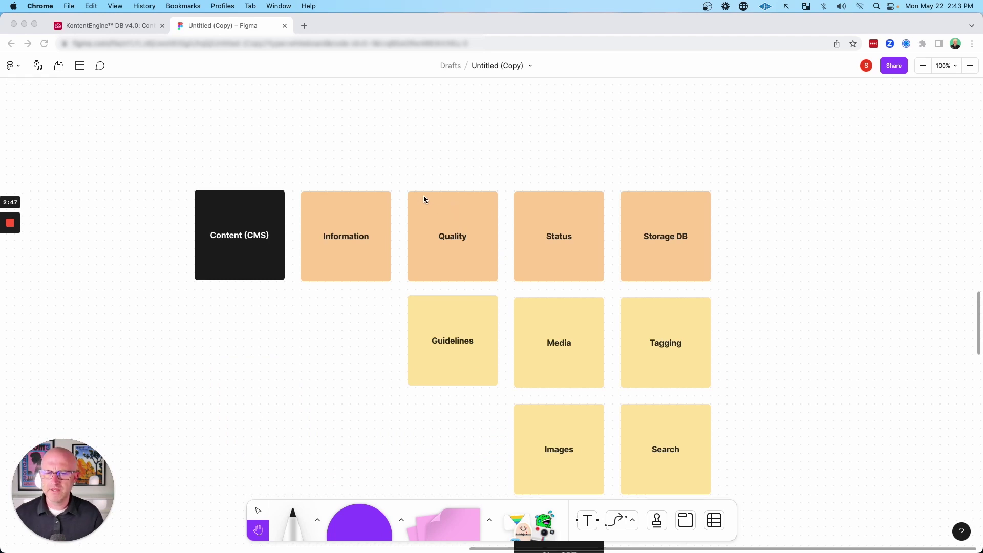
left_click_drag(270, 125, 269, 177)
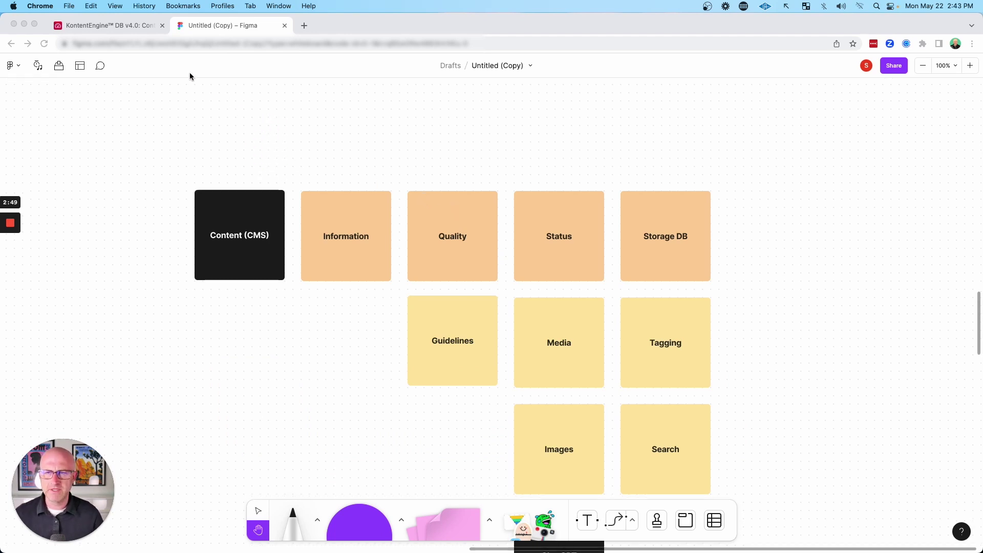
Glance at the KontentEngine DB base, then back in Figma point arrows at the Information and Status cards.
left_click(134, 26)
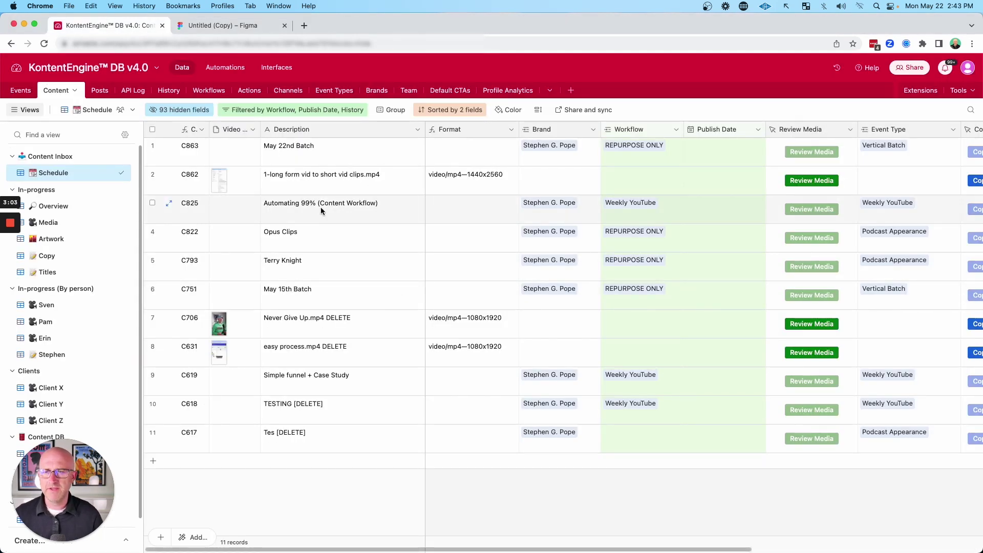
left_click(241, 29)
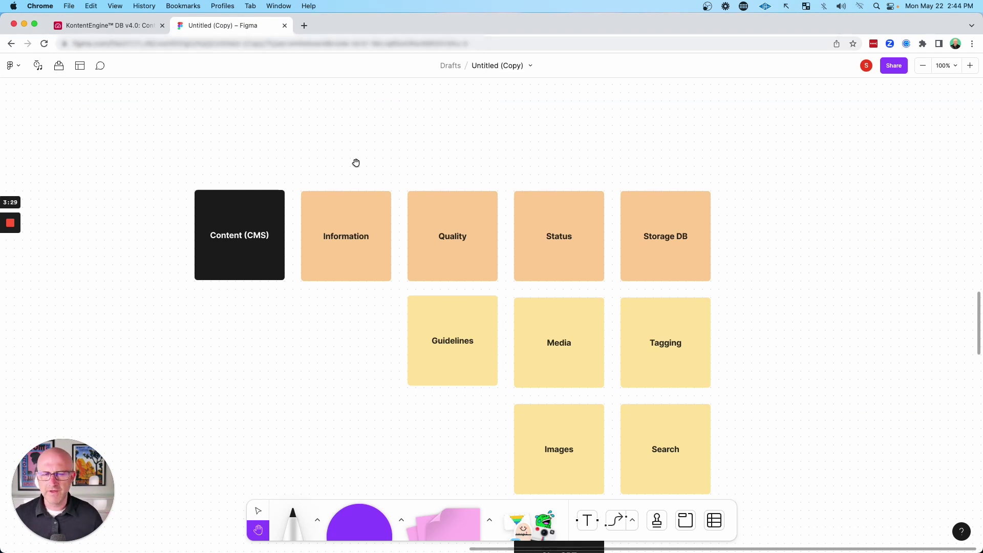
left_click_drag(362, 124, 356, 169)
left_click_drag(493, 132, 535, 205)
left_click(477, 409)
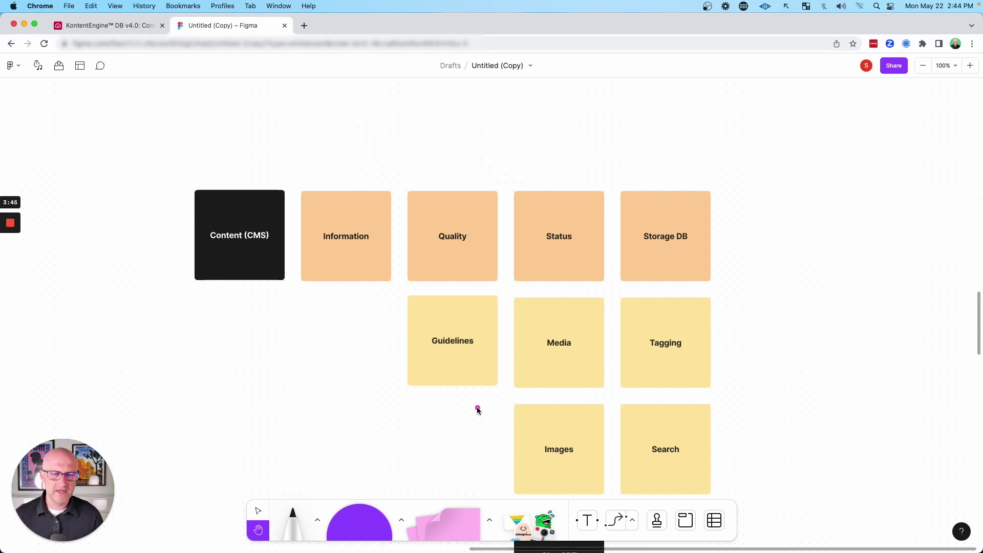
left_click_drag(463, 430, 509, 398)
scroll(500, 411, "down", 3)
left_click_drag(384, 440, 471, 400)
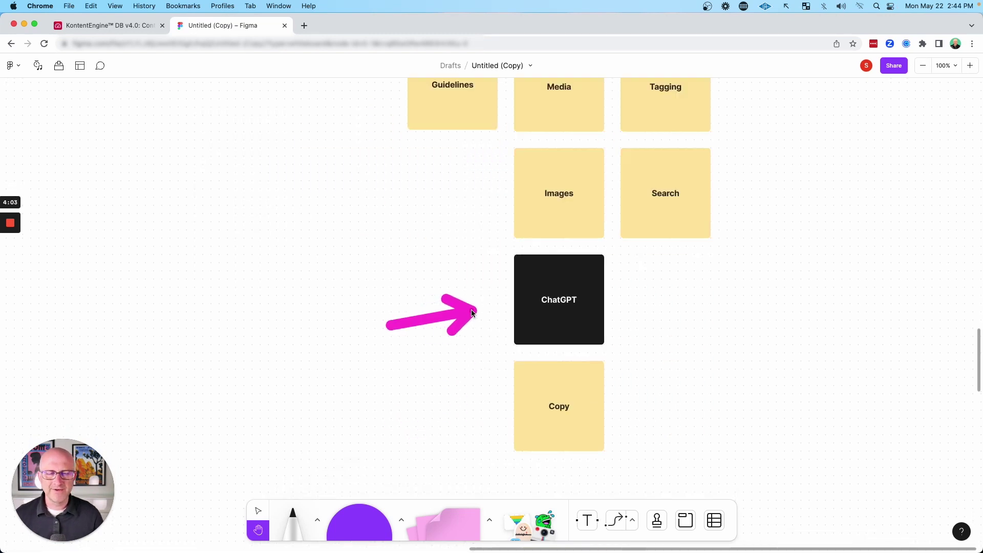
Point arrows at the ChatGPT, Copy, Storage DB, Tagging and Search cards.
left_click_drag(451, 297, 479, 312)
left_click_drag(430, 368, 525, 398)
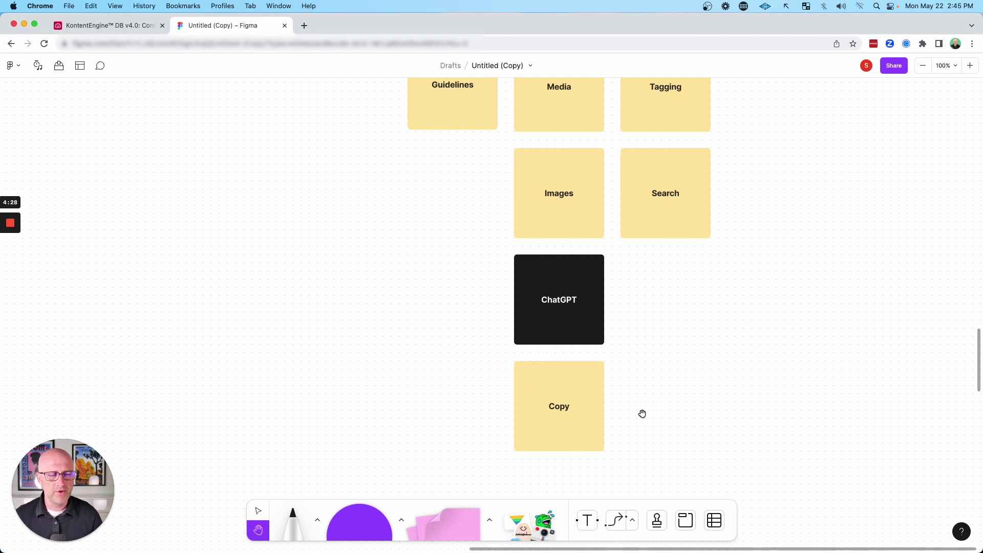
scroll(642, 414, "up", 5)
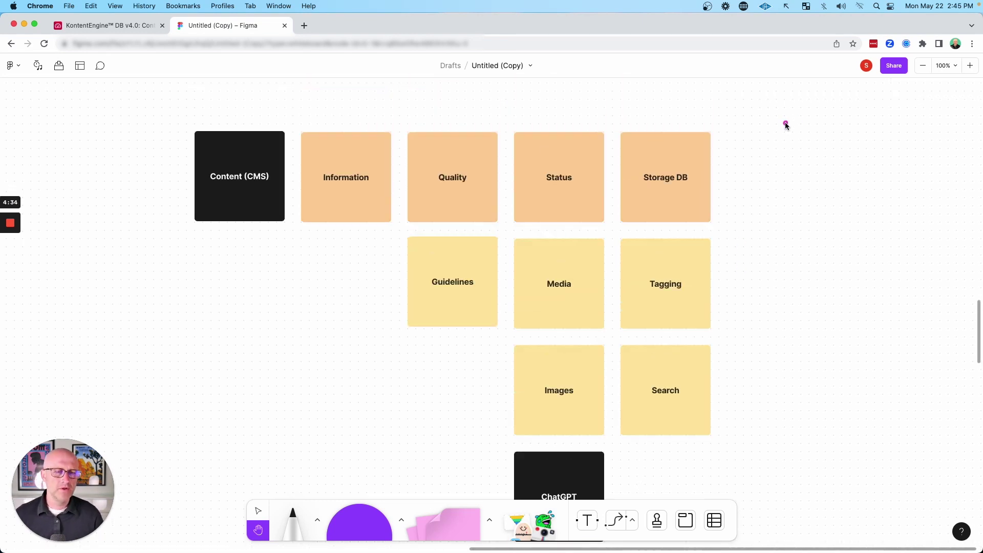
mouse_move(817, 112)
left_mouse_down()
mouse_move(730, 153)
mouse_move(710, 178)
left_mouse_up()
left_click_drag(821, 239, 714, 295)
left_click_drag(866, 323, 725, 400)
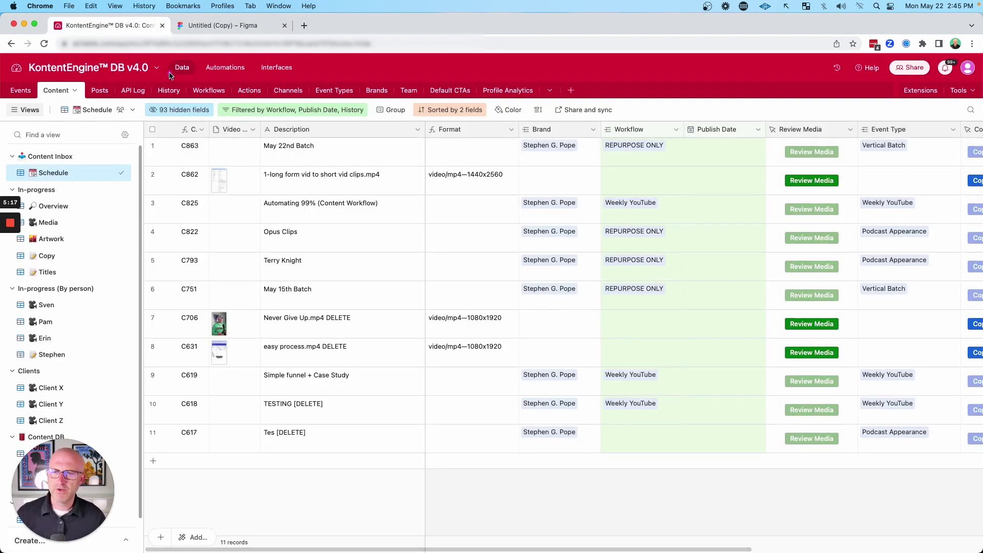
left_click_drag(176, 59, 82, 92)
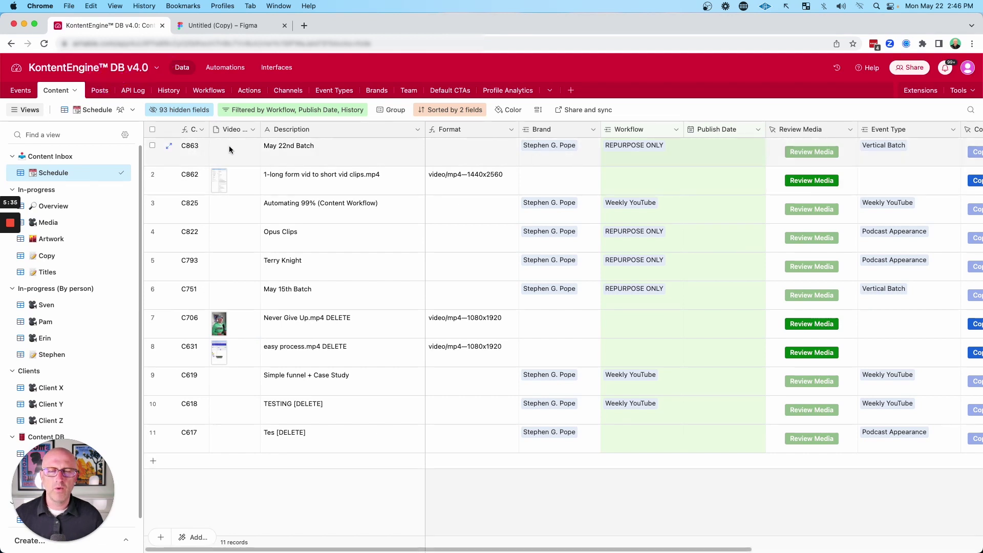
mouse_move(227, 134)
left_mouse_down()
mouse_move(123, 165)
mouse_move(102, 384)
left_mouse_up()
left_click_drag(183, 120, 96, 150)
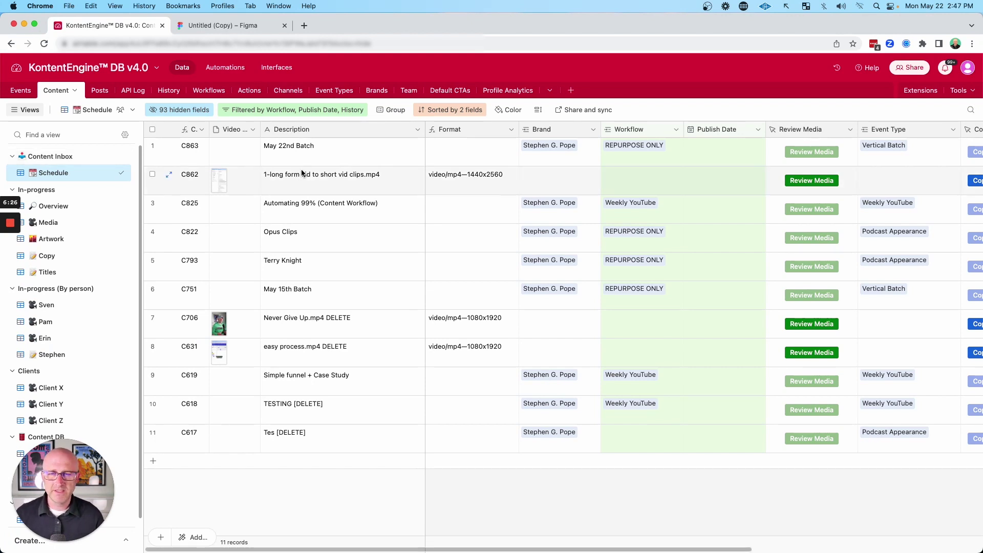
left_click_drag(330, 152, 210, 153)
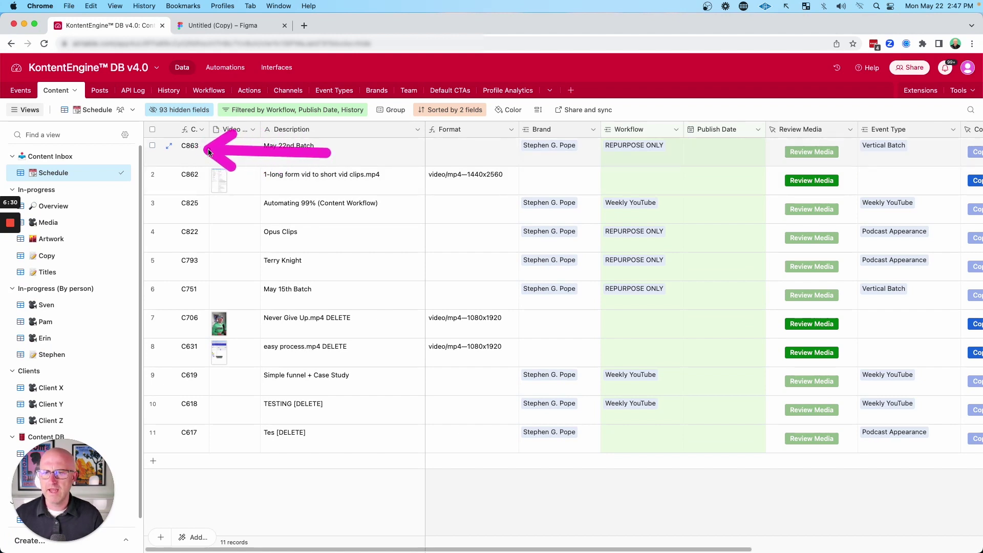
left_click_drag(280, 86, 212, 142)
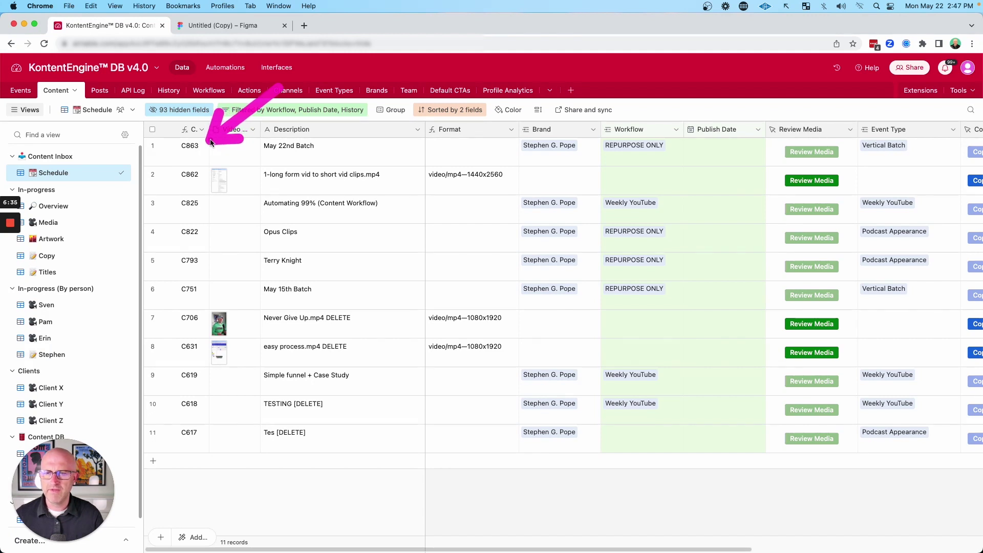
left_click_drag(409, 88, 330, 127)
left_click_drag(353, 293, 258, 321)
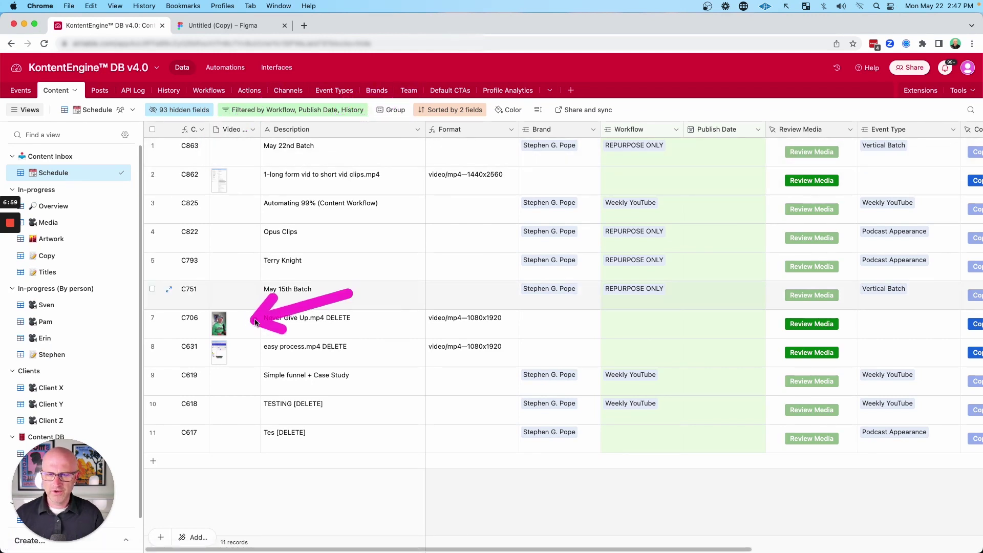
left_click_drag(353, 293, 247, 350)
left_click_drag(349, 148, 404, 175)
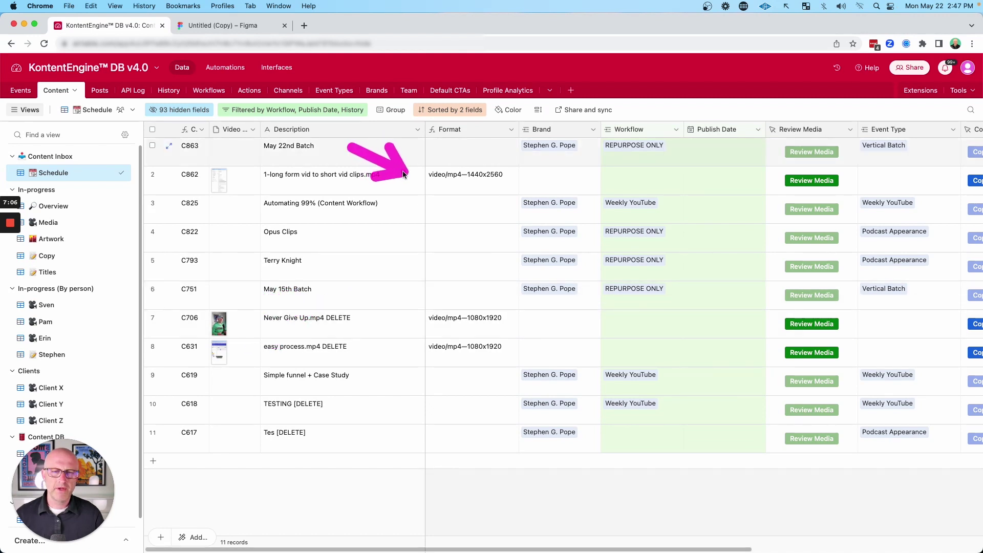
left_click_drag(635, 77, 576, 126)
left_click_drag(719, 78, 663, 124)
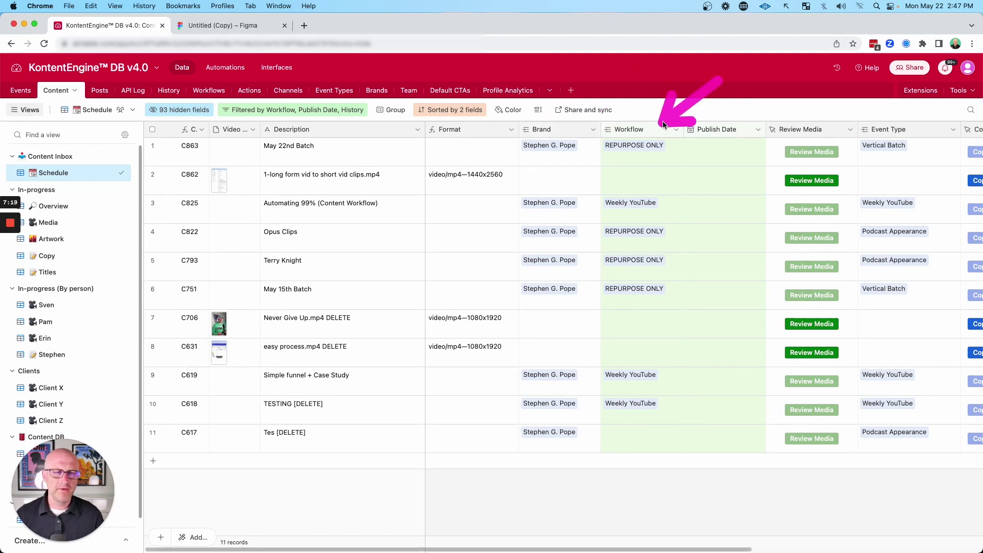
left_click_drag(740, 101, 678, 142)
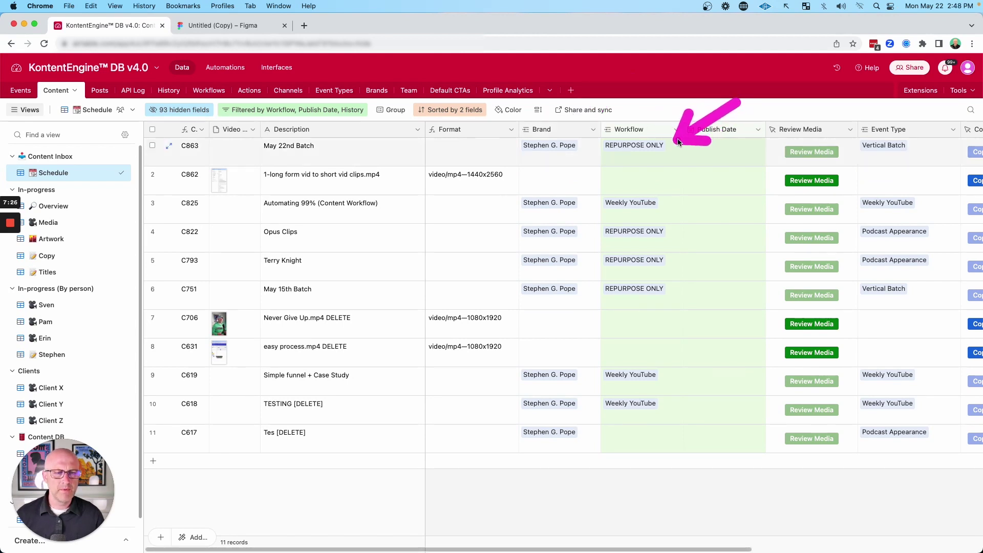
left_click_drag(763, 152, 678, 200)
Open row 2's workflow list and point out its video format and Community Distribution workflow.
left_click(671, 179)
left_click_drag(376, 105, 448, 109)
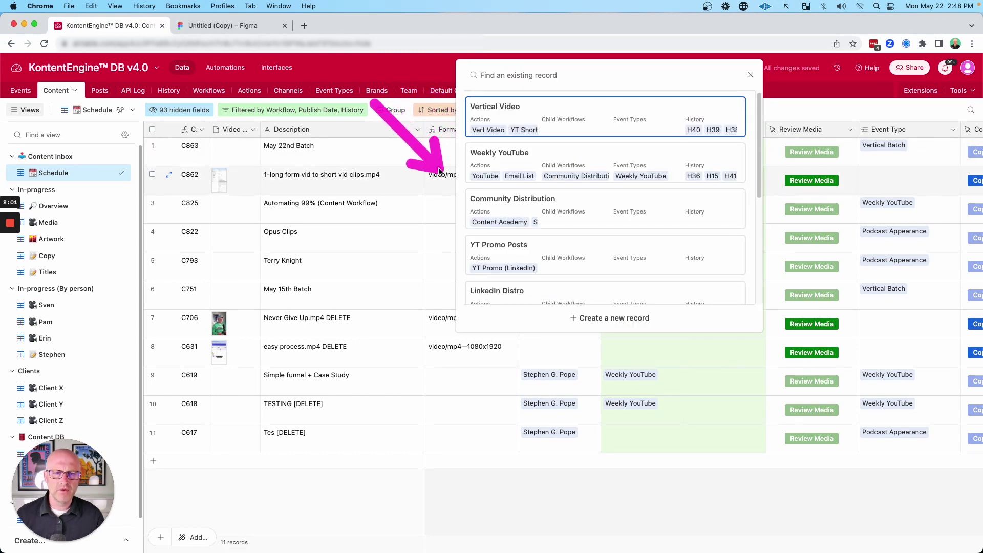
left_click_drag(381, 174, 450, 196)
left_click_drag(381, 174, 469, 199)
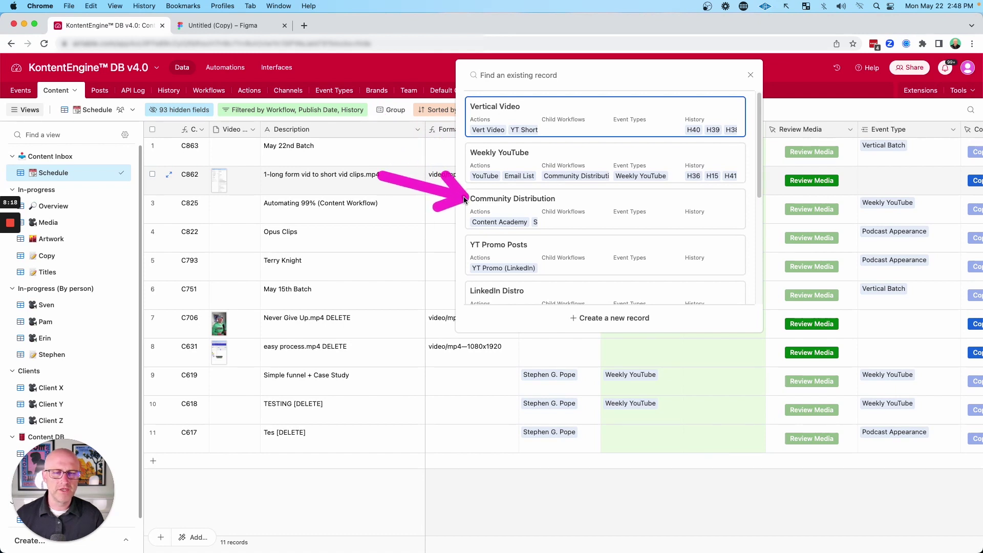
scroll(468, 200, "down", 1)
left_click_drag(379, 204, 466, 234)
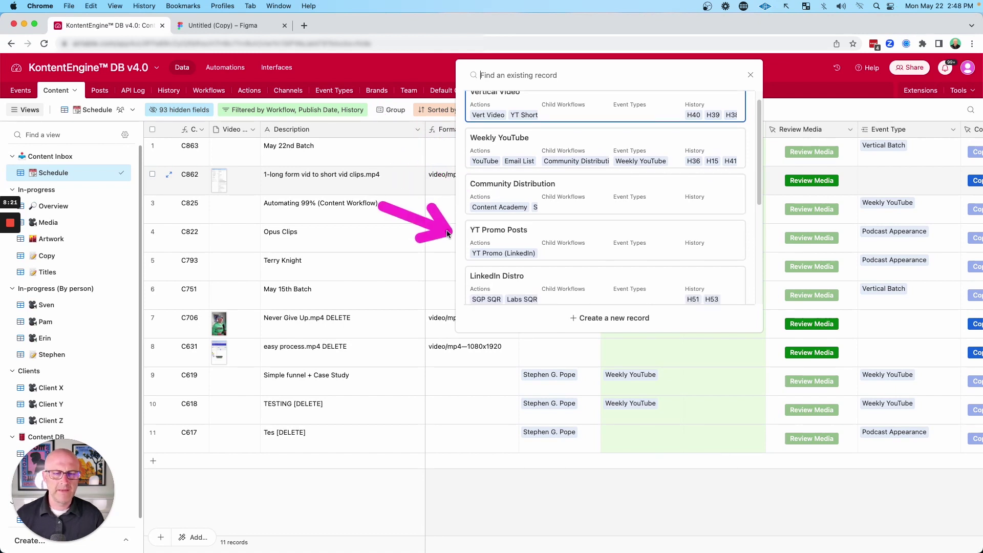
scroll(563, 169, "down", 3)
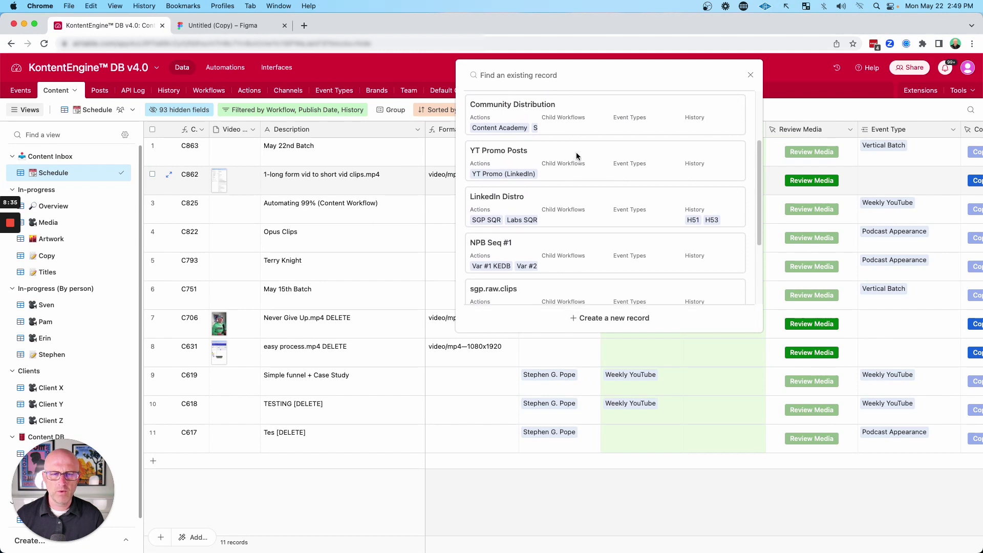
scroll(640, 158, "up", 4)
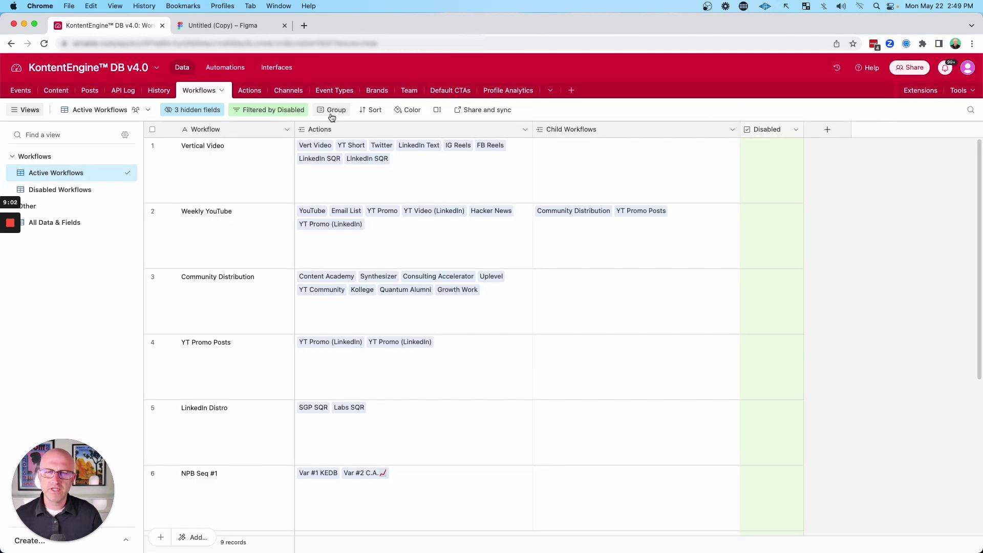
Scroll across the Workflows table, marking up its linked actions and child workflow columns.
left_click_drag(306, 101, 246, 142)
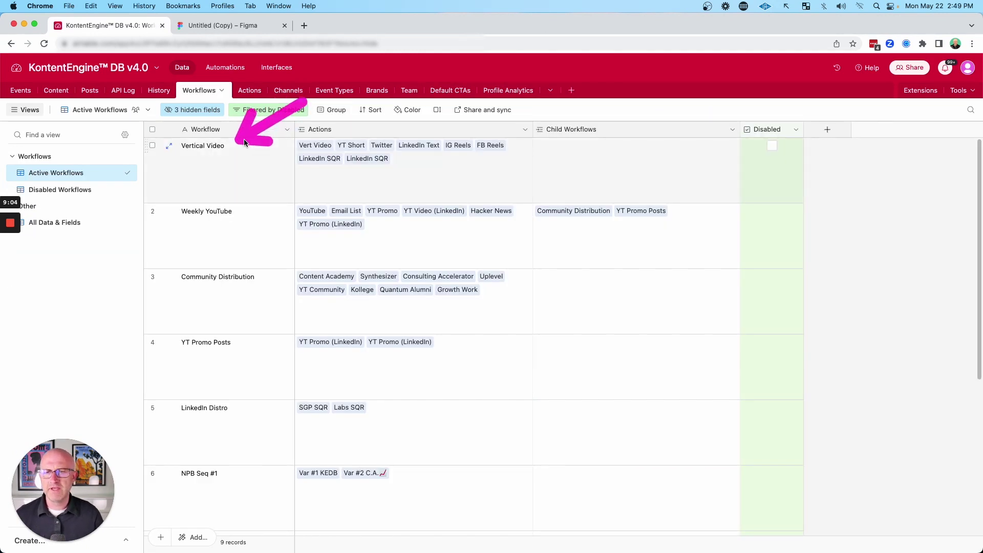
left_click_drag(330, 84, 373, 134)
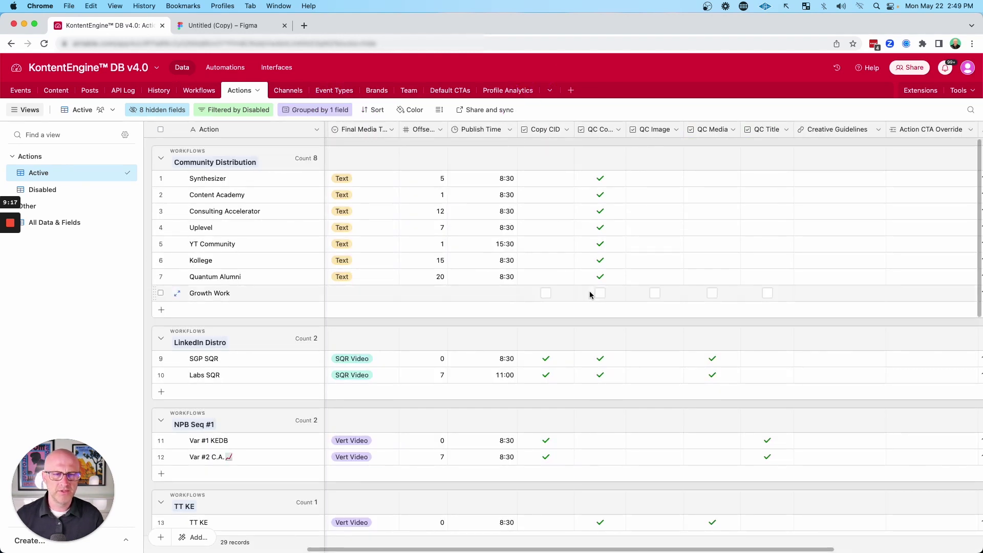
scroll(588, 294, "right", 5)
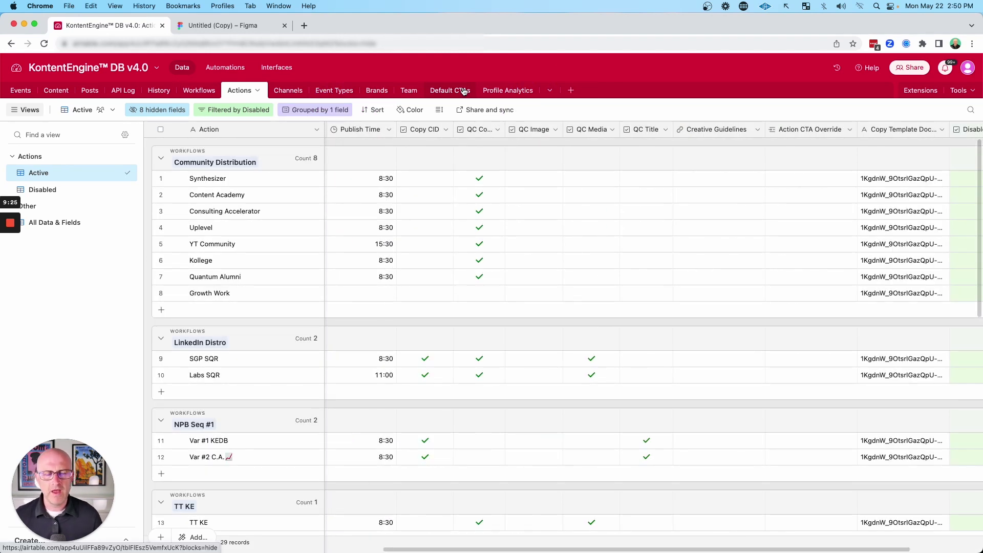
left_click_drag(413, 69, 460, 115)
left_click_drag(558, 70, 545, 116)
left_click_drag(626, 75, 600, 117)
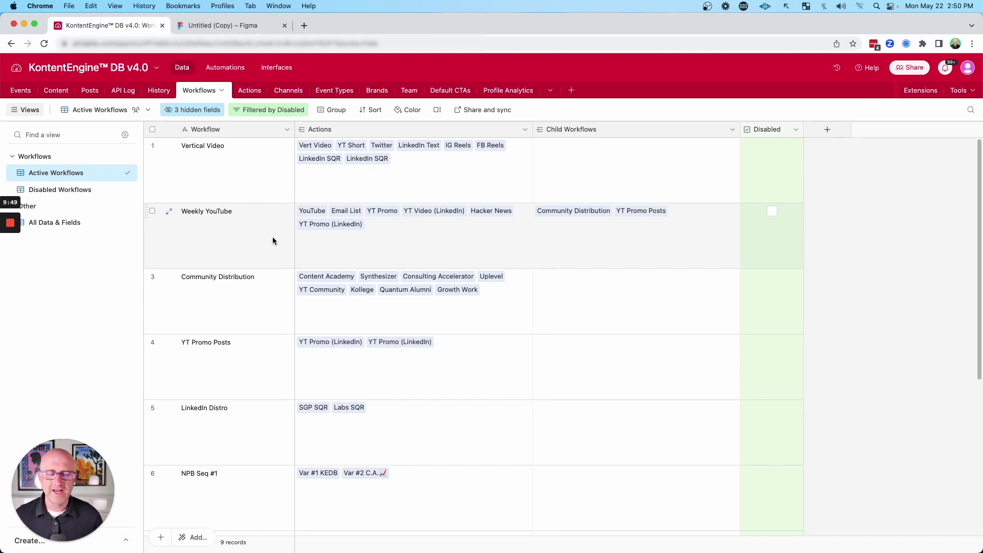
left_click_drag(303, 95, 235, 142)
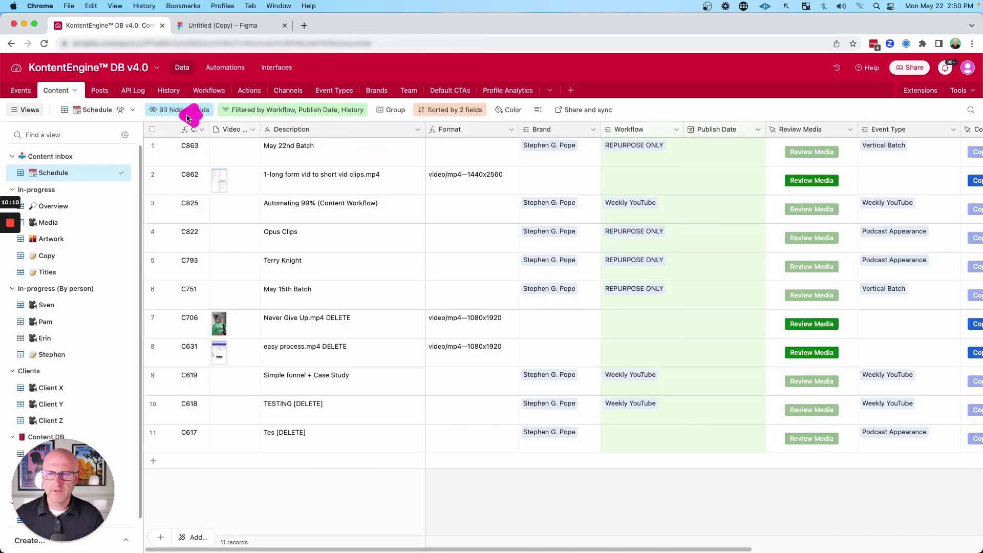
left_click_drag(191, 109, 90, 156)
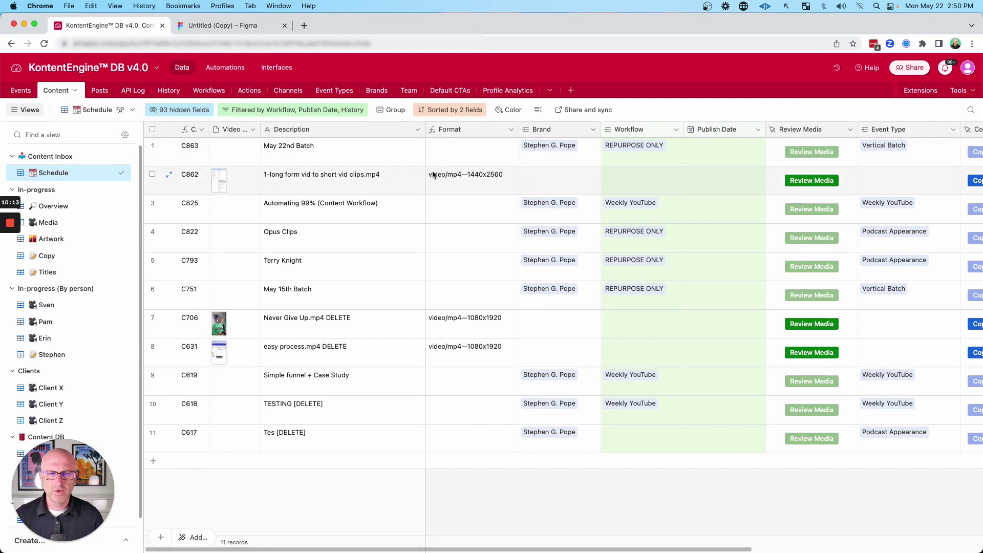
left_click(533, 175)
left_click_drag(589, 146, 547, 171)
left_click(528, 174)
key("Escape")
left_click_drag(706, 109, 644, 168)
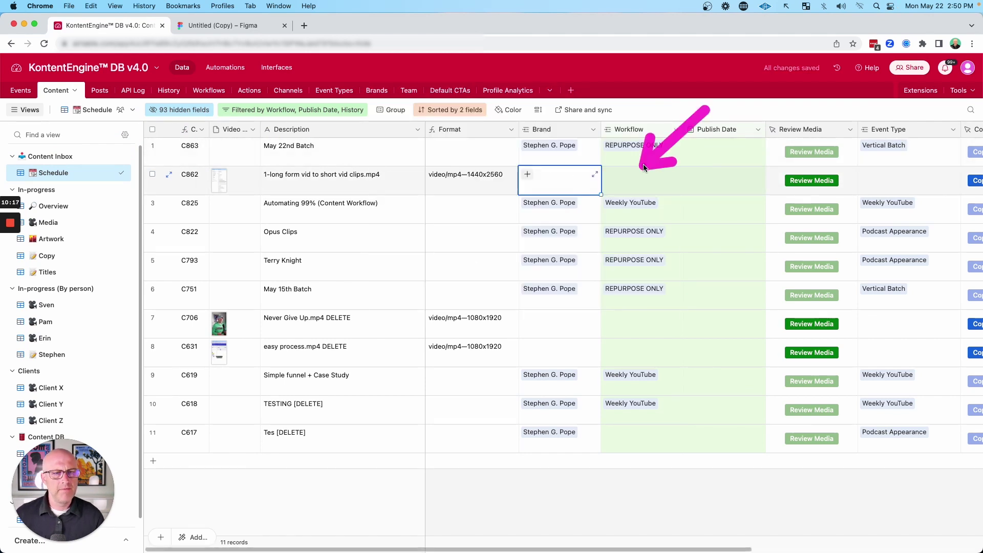
left_click(619, 174)
left_click_drag(785, 74, 729, 111)
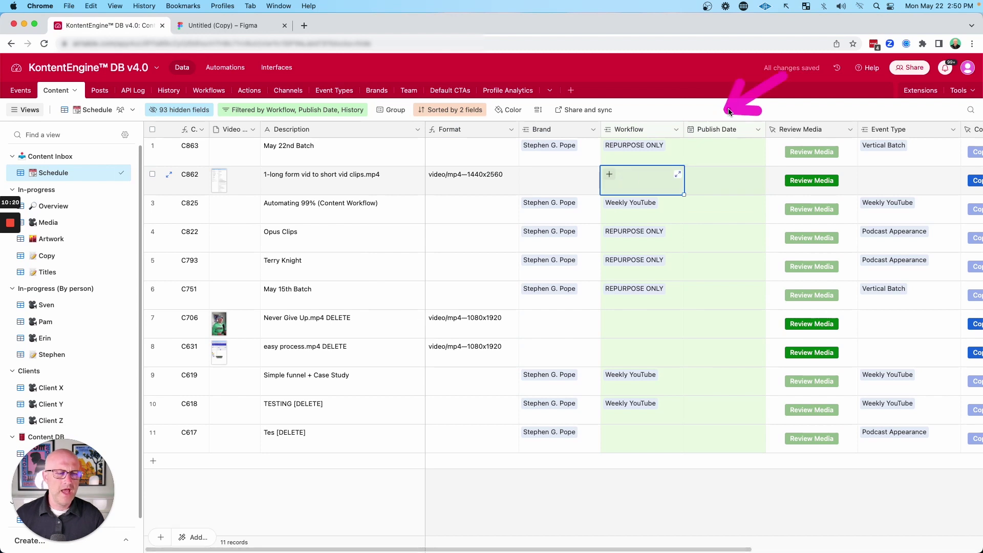
left_click(703, 183)
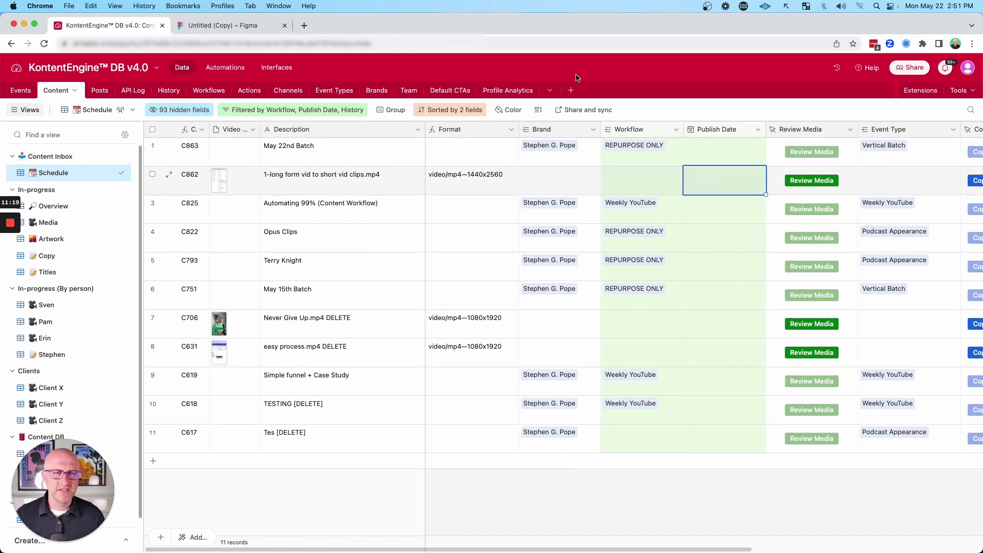
left_click_drag(578, 68, 564, 106)
left_click_drag(648, 70, 635, 107)
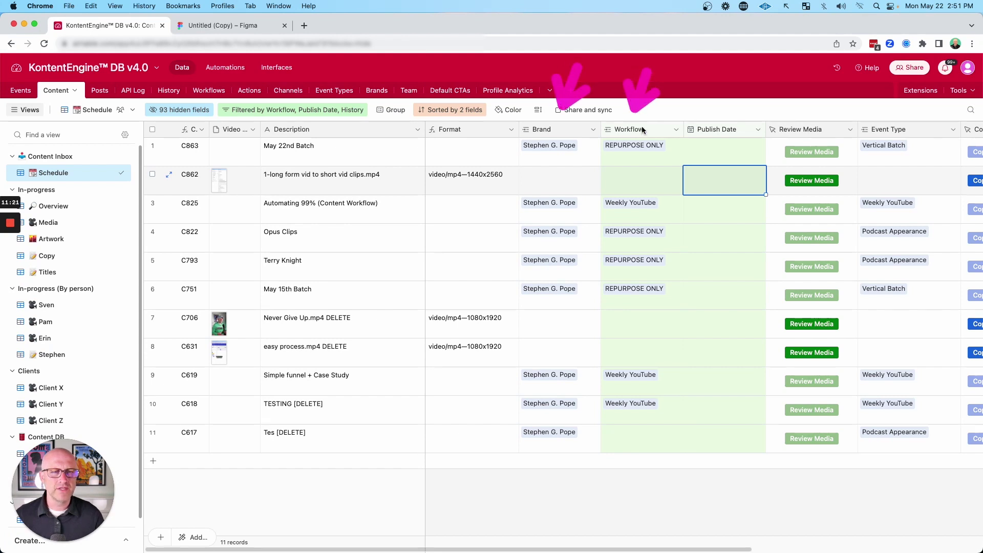
left_click_drag(582, 123, 570, 150)
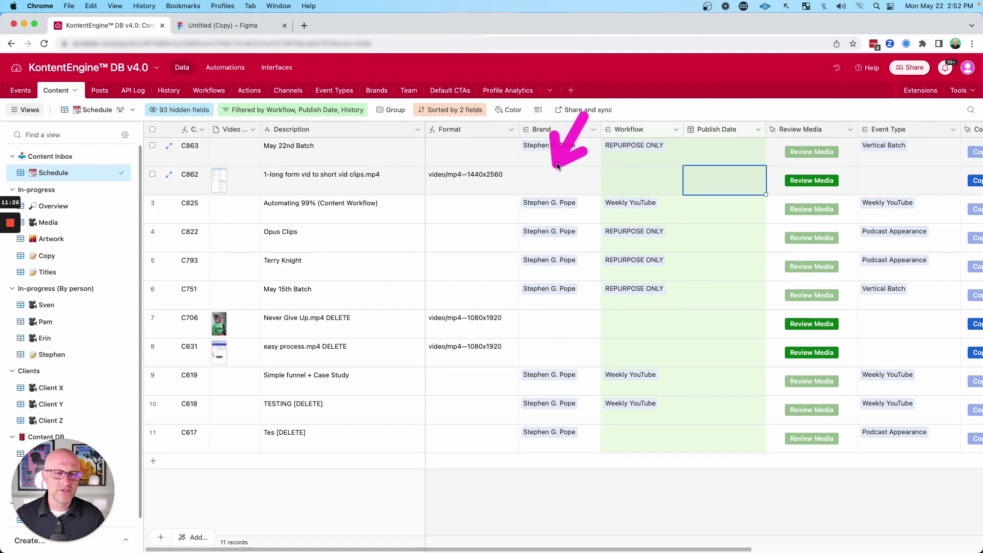
left_click_drag(583, 115, 614, 177)
mouse_move(599, 67)
left_mouse_down()
mouse_move(593, 97)
mouse_move(679, 111)
left_mouse_up()
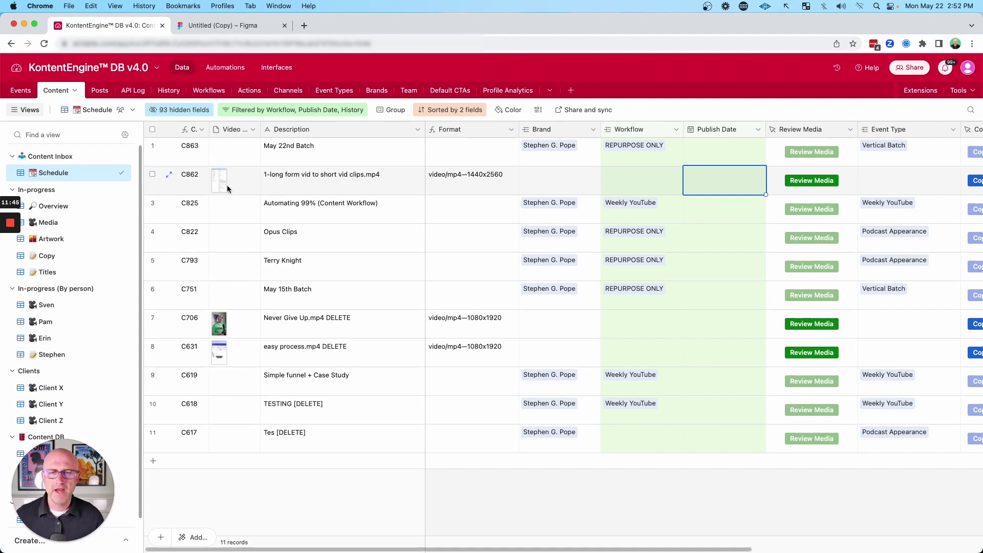
left_click_drag(148, 150, 82, 184)
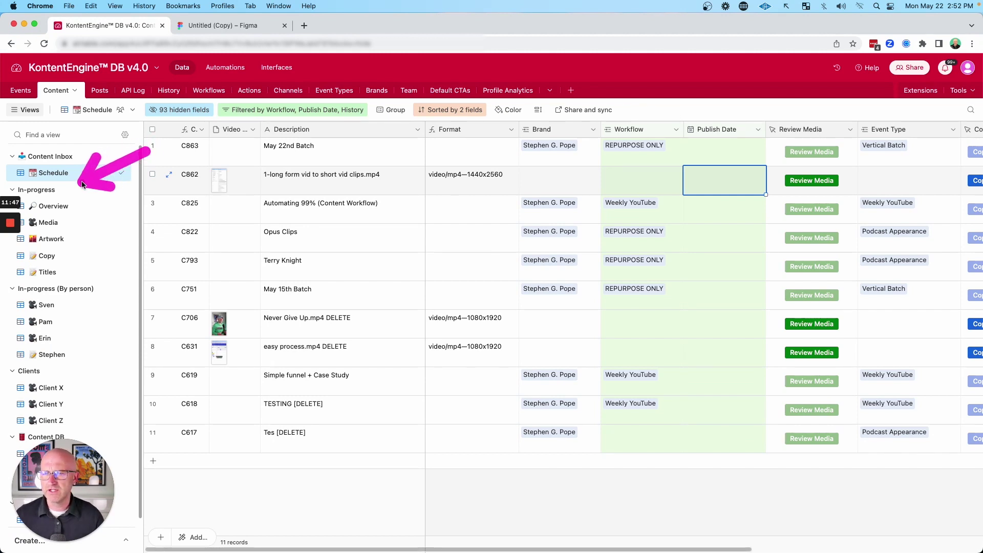
mouse_move(203, 165)
left_mouse_down()
mouse_move(94, 197)
mouse_move(92, 212)
left_mouse_up()
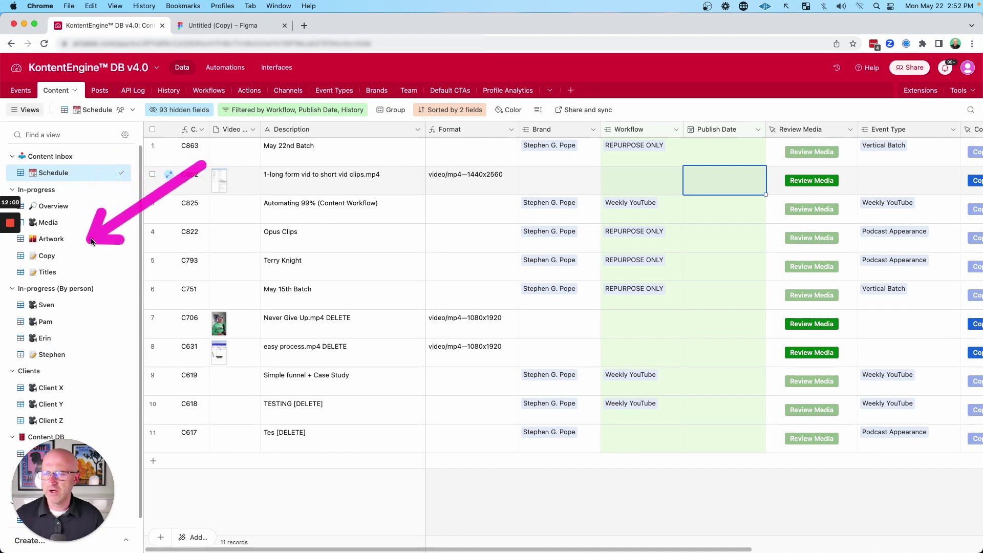
left_click_drag(202, 79, 92, 167)
mouse_move(153, 177)
left_mouse_down()
mouse_move(95, 228)
mouse_move(87, 259)
left_mouse_up()
mouse_move(152, 182)
left_mouse_down()
mouse_move(93, 205)
mouse_move(85, 258)
mouse_move(91, 252)
left_mouse_up()
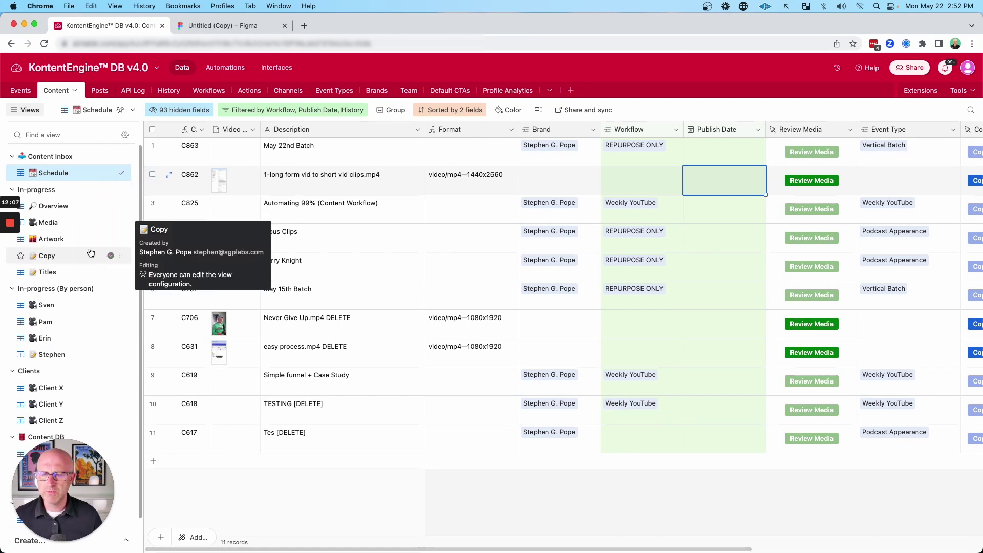
Switch to the in-progress Overview view and mark up its scheduled-post columns.
left_click(53, 206)
scroll(372, 203, "down", 20)
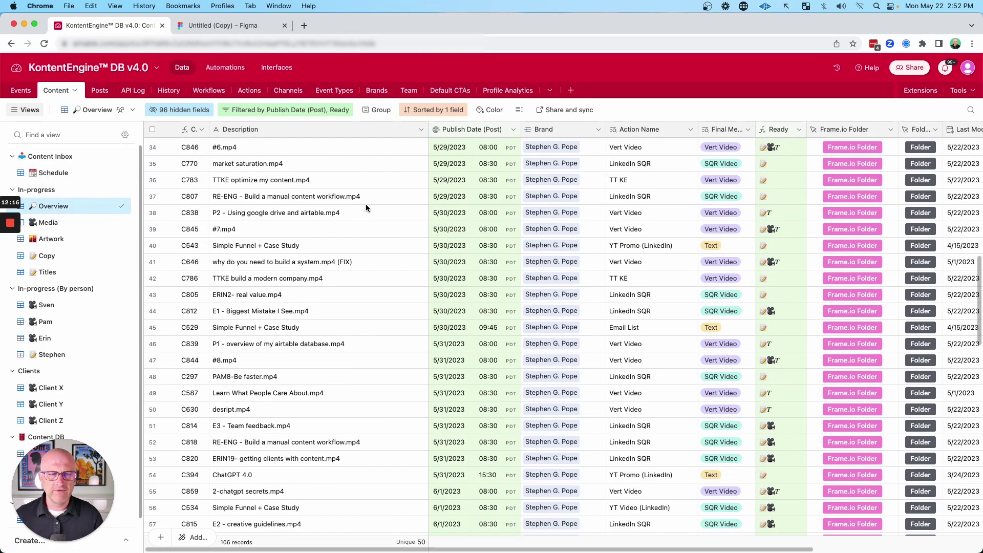
scroll(360, 205, "up", 20)
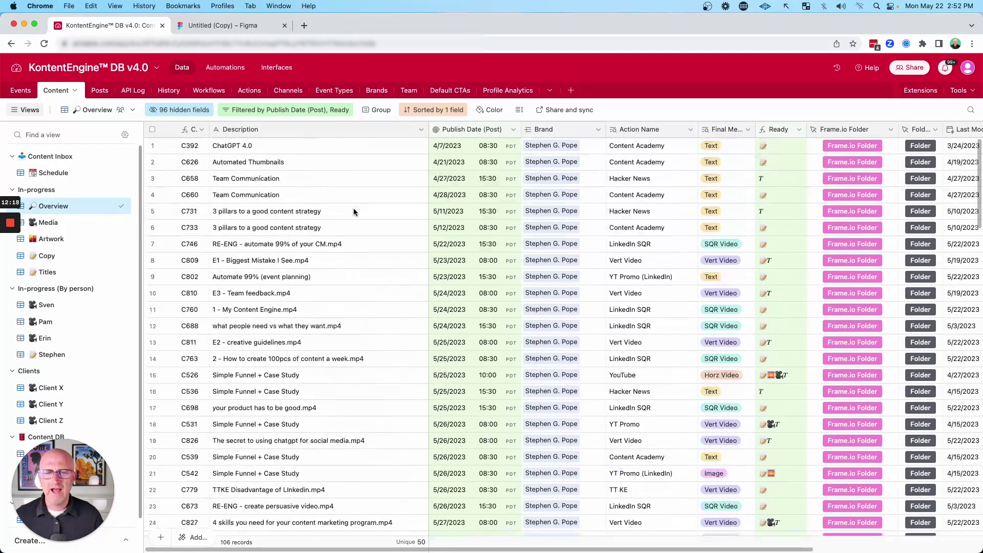
mouse_move(352, 195)
left_mouse_down()
mouse_move(417, 145)
mouse_move(419, 247)
left_mouse_up()
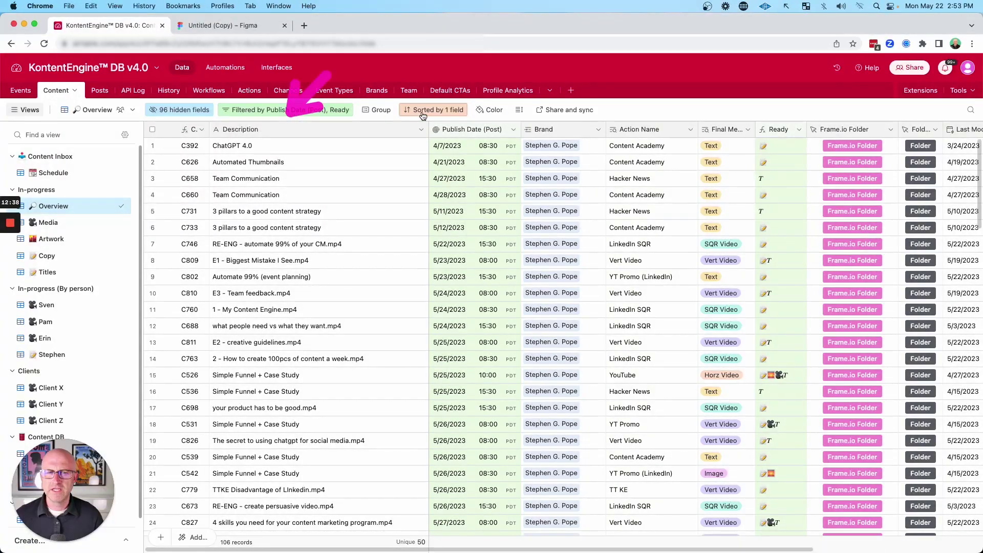
left_click_drag(644, 66, 699, 113)
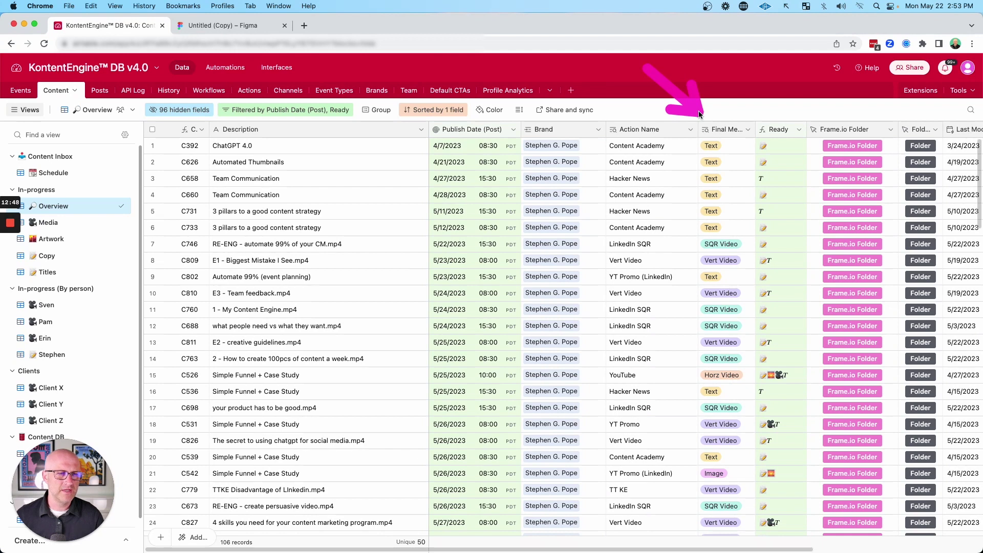
left_click_drag(815, 57, 781, 116)
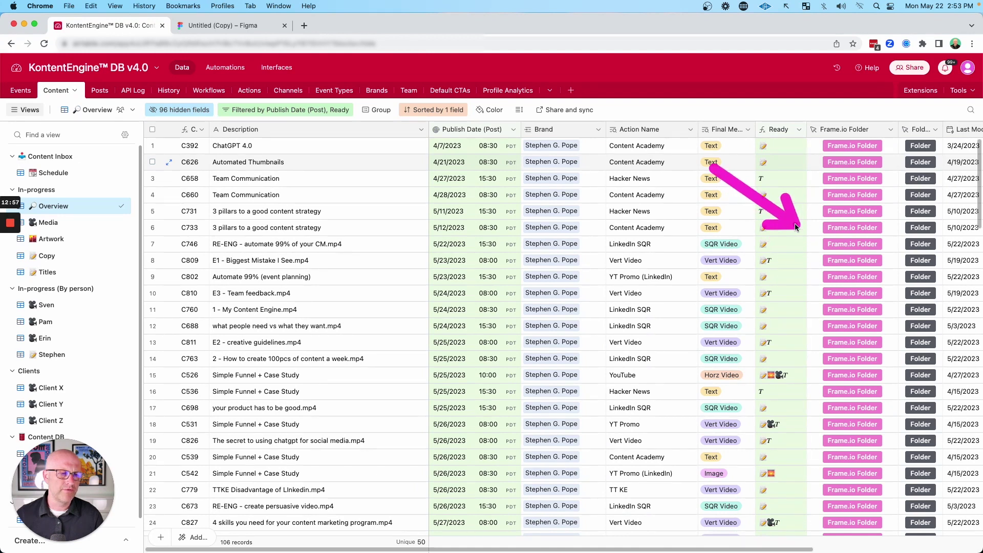
Open the C658 and C746 content folders in new tabs and refresh the Overview.
left_click(920, 178)
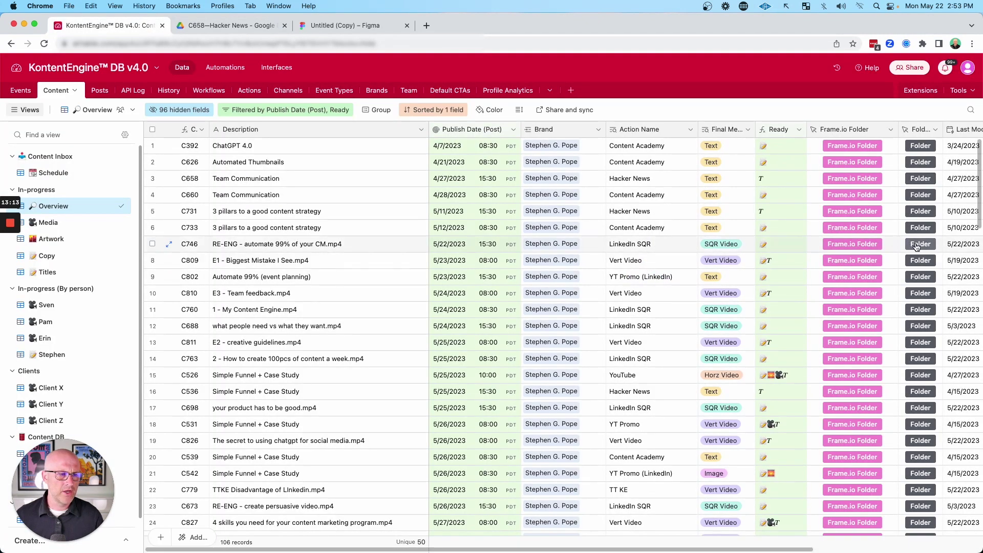
left_click(916, 245)
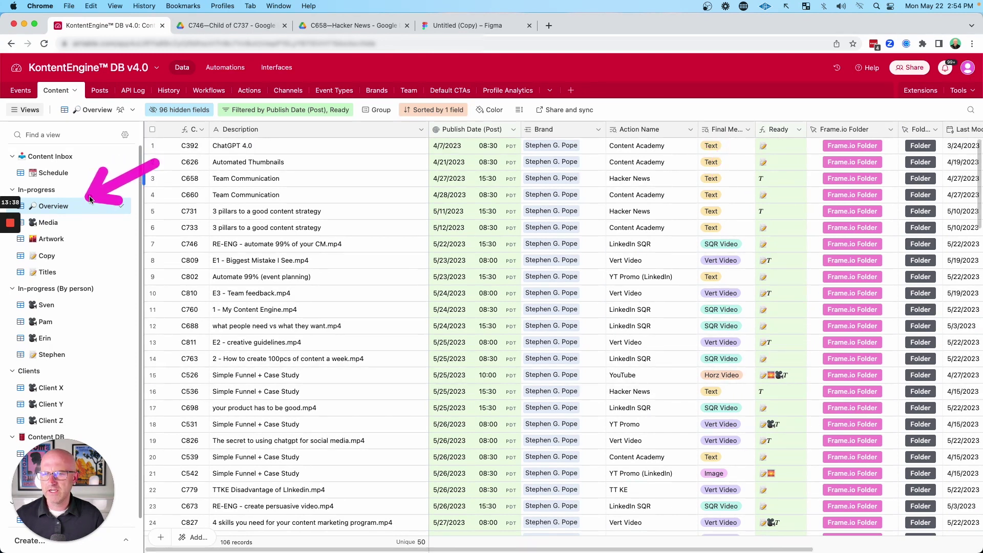
left_click(91, 200)
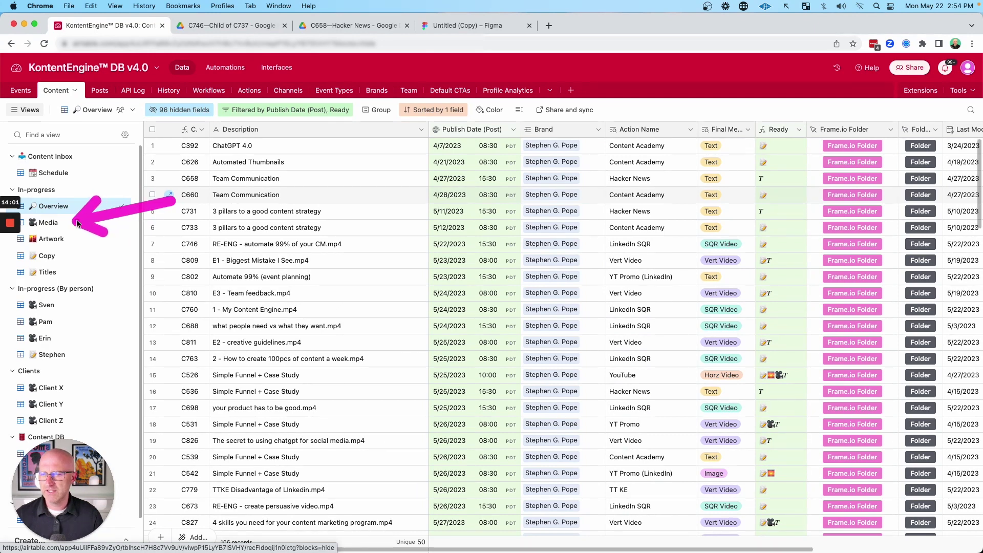
Show the in-progress Media view and point out each video's media status and editor.
left_click(77, 223)
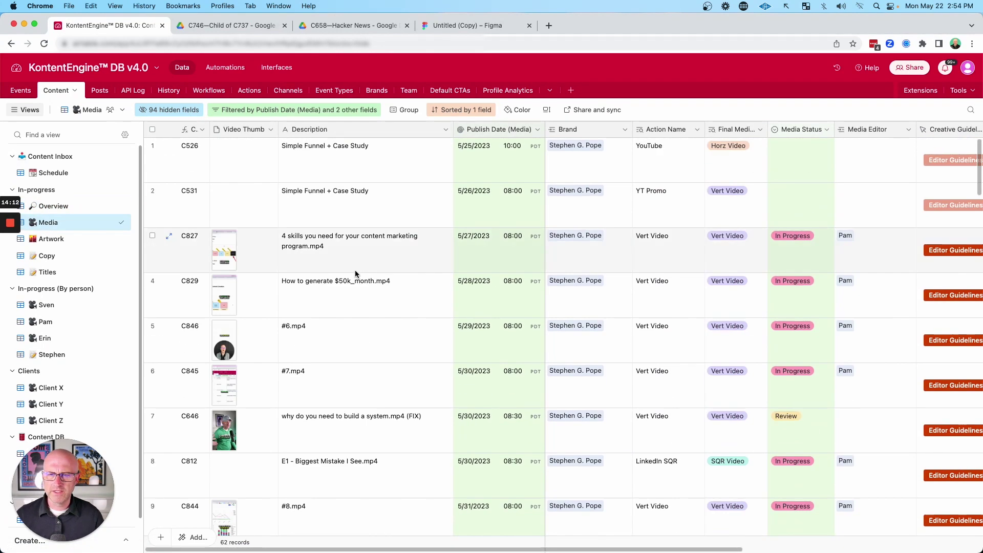
scroll(356, 269, "down", 2)
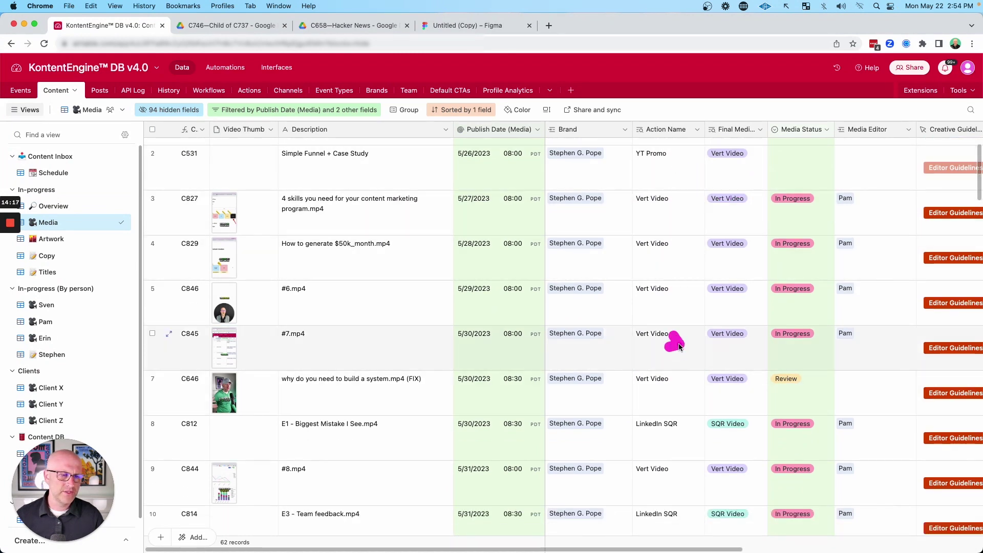
left_click_drag(685, 348, 763, 376)
mouse_move(748, 235)
left_mouse_down()
mouse_move(824, 197)
mouse_move(832, 335)
left_mouse_up()
mouse_move(773, 238)
left_mouse_down()
mouse_move(883, 219)
mouse_move(892, 291)
left_mouse_up()
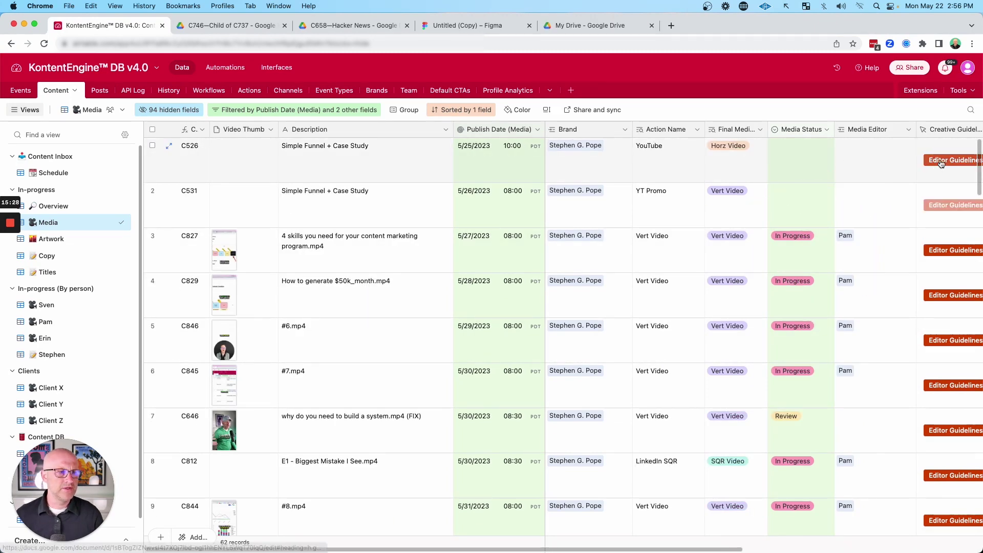
Open the YouTube and Descript Vertical Video Guidelines docs, scrolling Descript's to its Video Editor instructions.
left_click(939, 160)
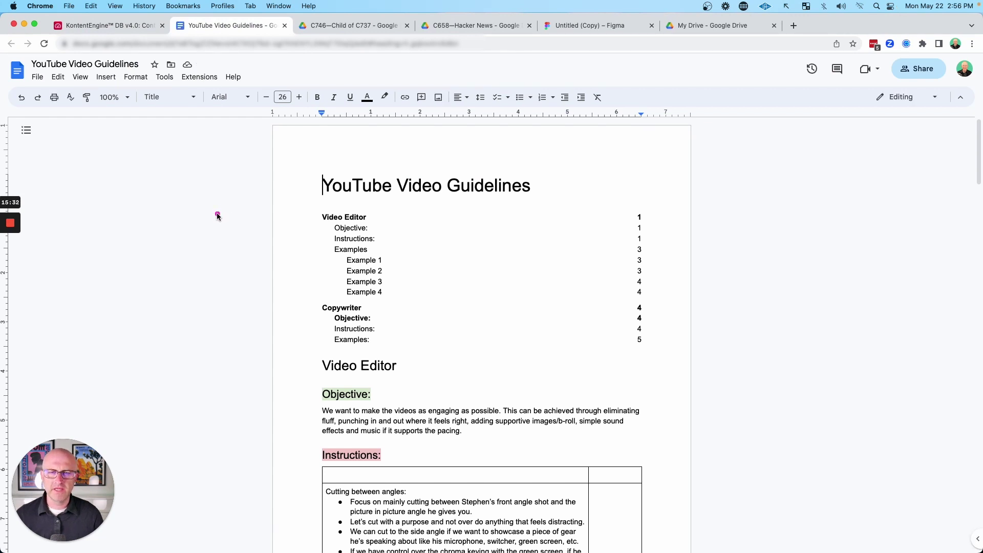
left_click_drag(221, 206, 298, 192)
left_click(110, 25)
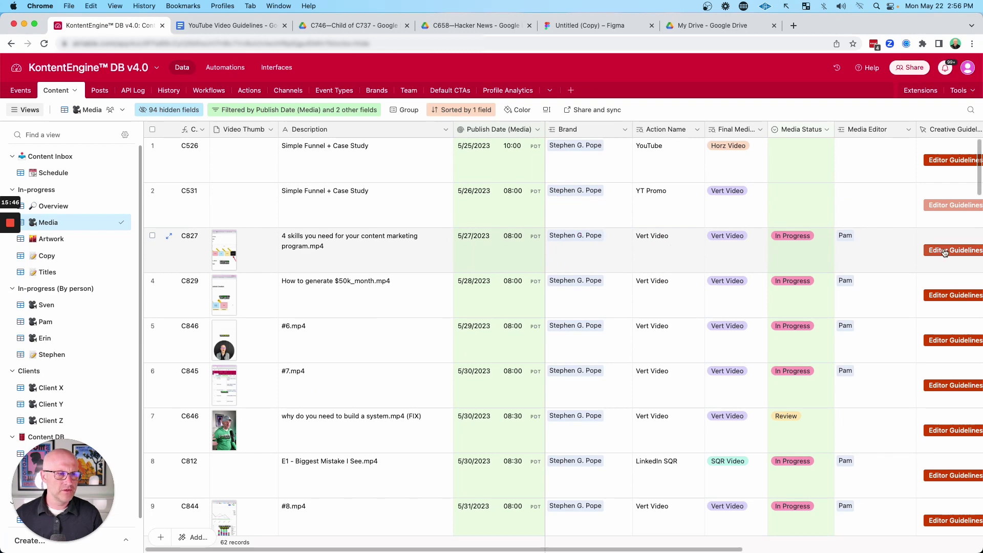
left_click(945, 251)
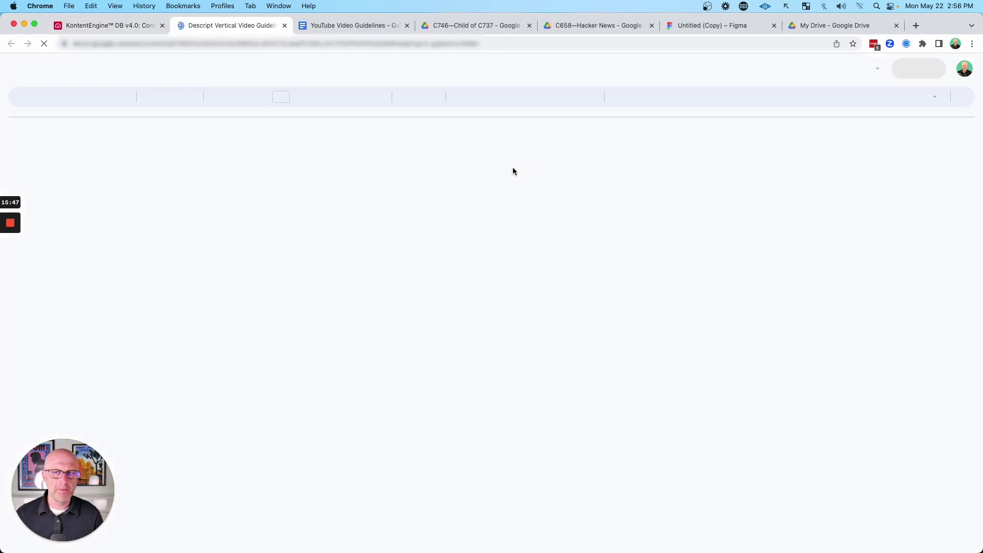
scroll(423, 259, "down", 10)
scroll(424, 262, "down", 5)
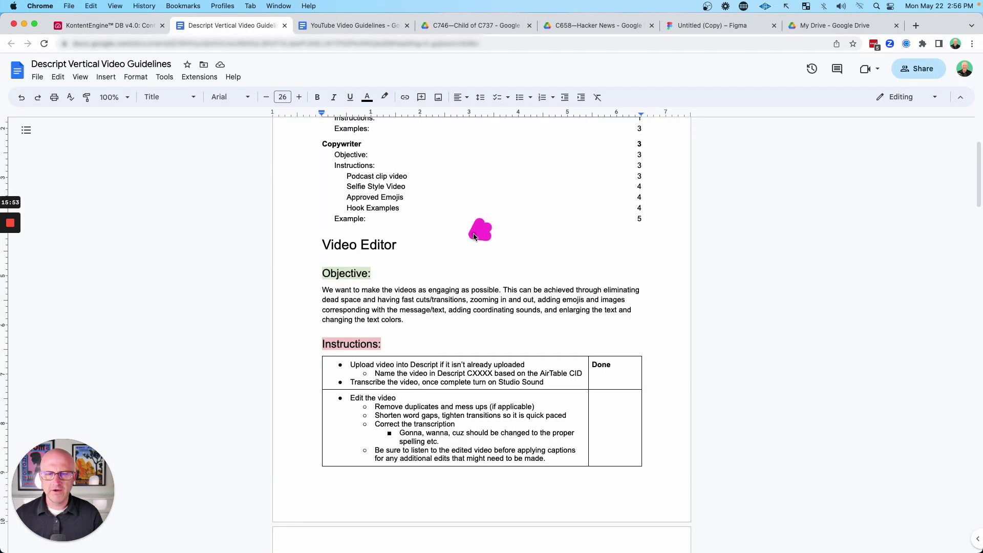
left_click_drag(474, 237, 404, 266)
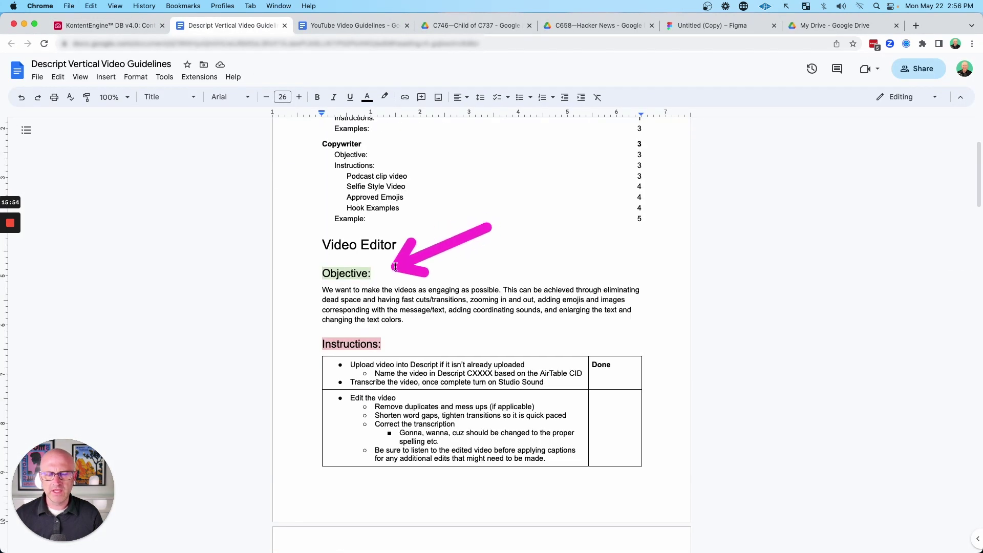
left_click_drag(211, 310, 302, 346)
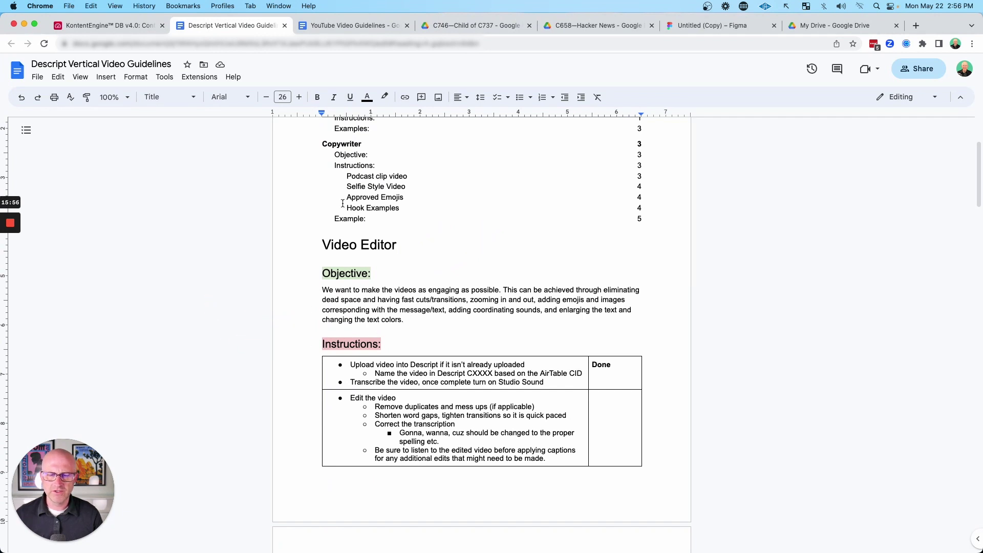
Back in KontentEngine, flip through the Artwork and Copy views, then scroll the 23-record Titles view.
left_click(120, 25)
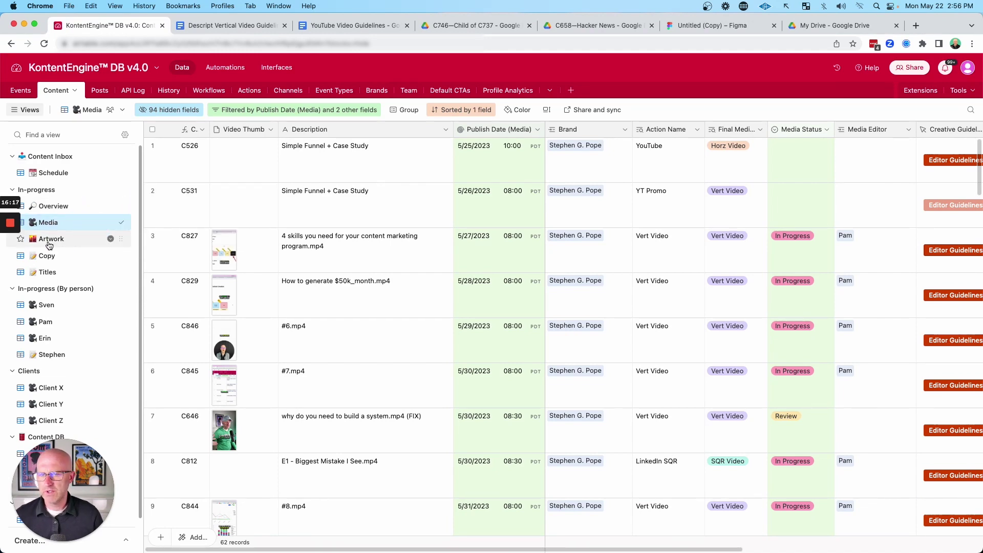
left_click(77, 240)
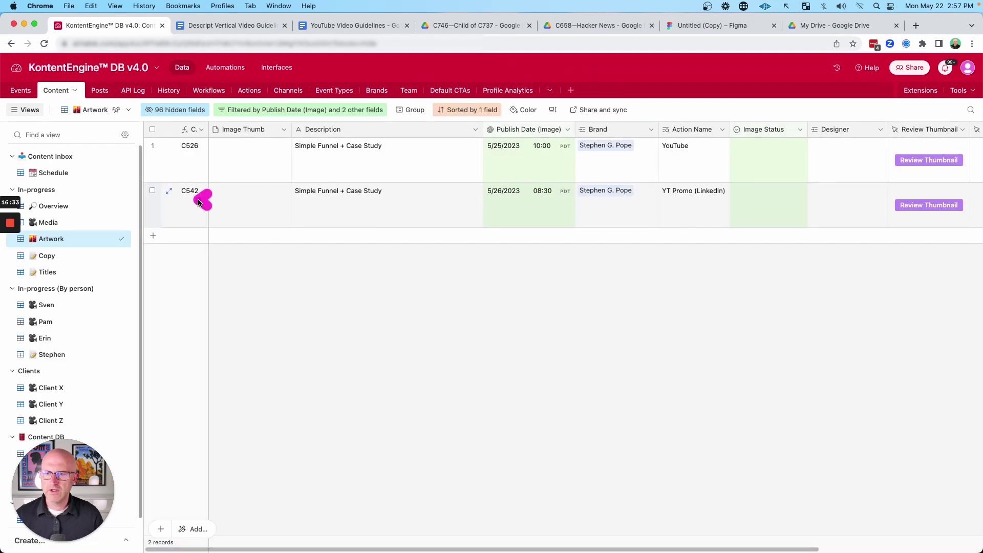
mouse_move(199, 202)
left_mouse_down()
mouse_move(108, 203)
mouse_move(95, 228)
left_mouse_up()
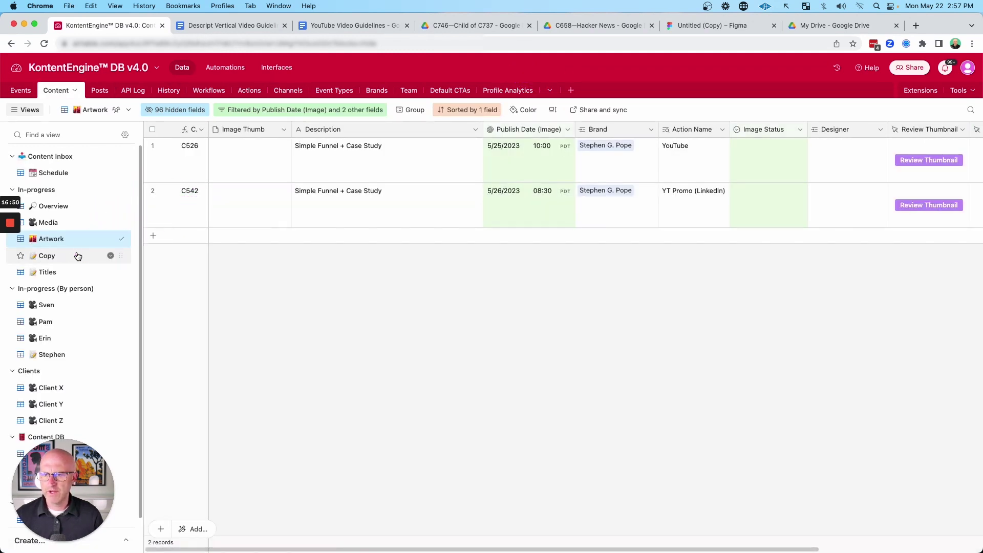
left_click(66, 257)
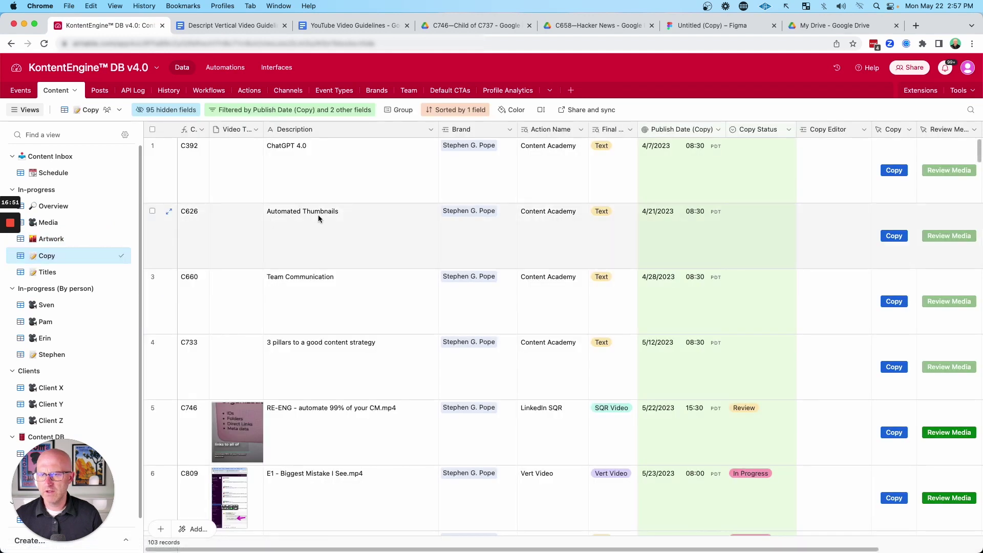
left_click(57, 272)
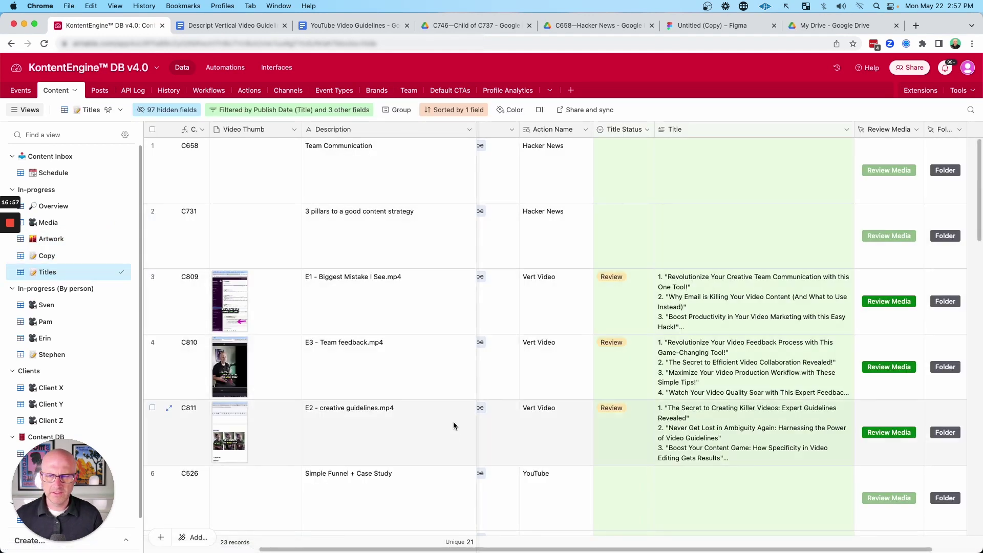
scroll(432, 522, "left", 5)
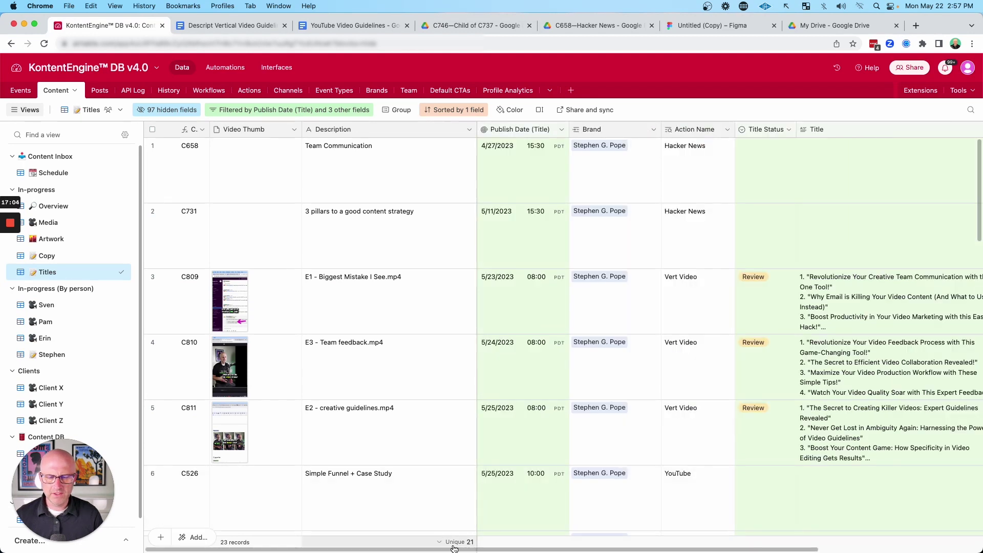
left_click_drag(459, 549, 597, 549)
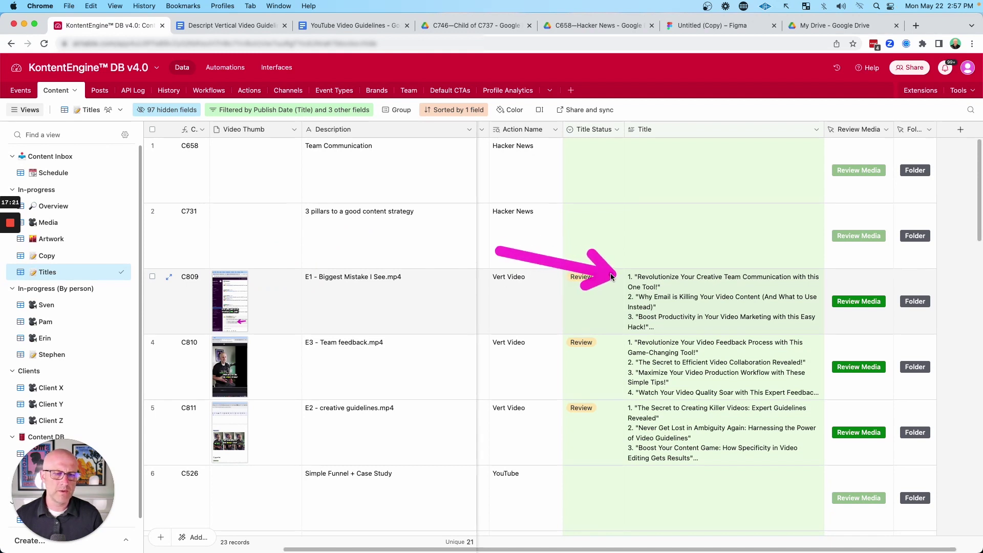
Expand C809's Title, strip the '1. "' numbering and delete suggested titles 2–10.
left_click(726, 299)
left_click(817, 277)
scroll(499, 246, "down", 2)
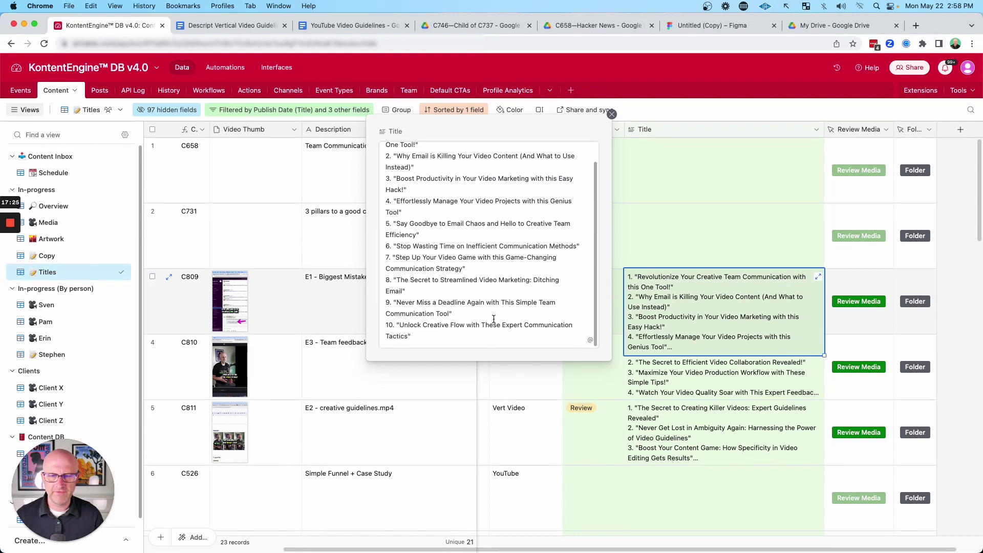
scroll(546, 275, "up", 2)
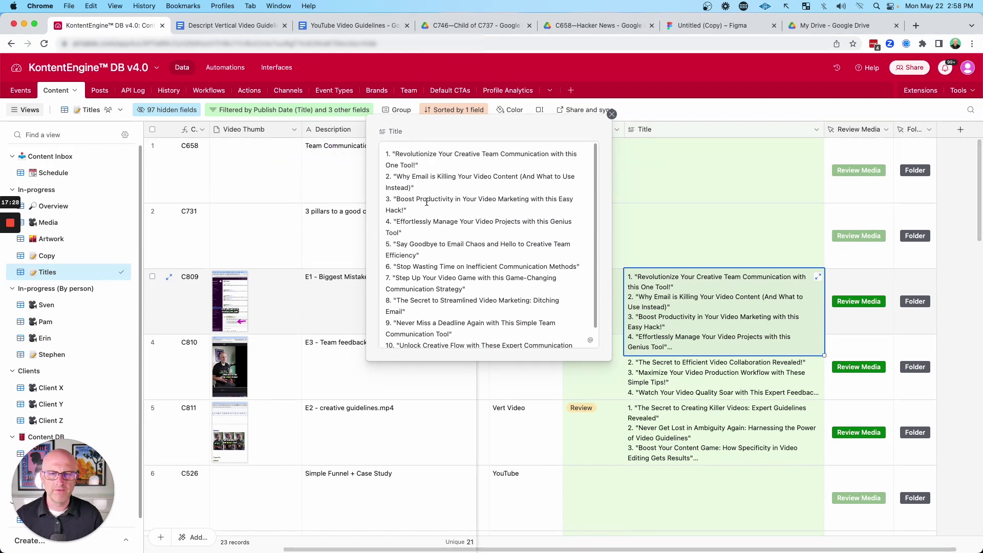
double_click(423, 164)
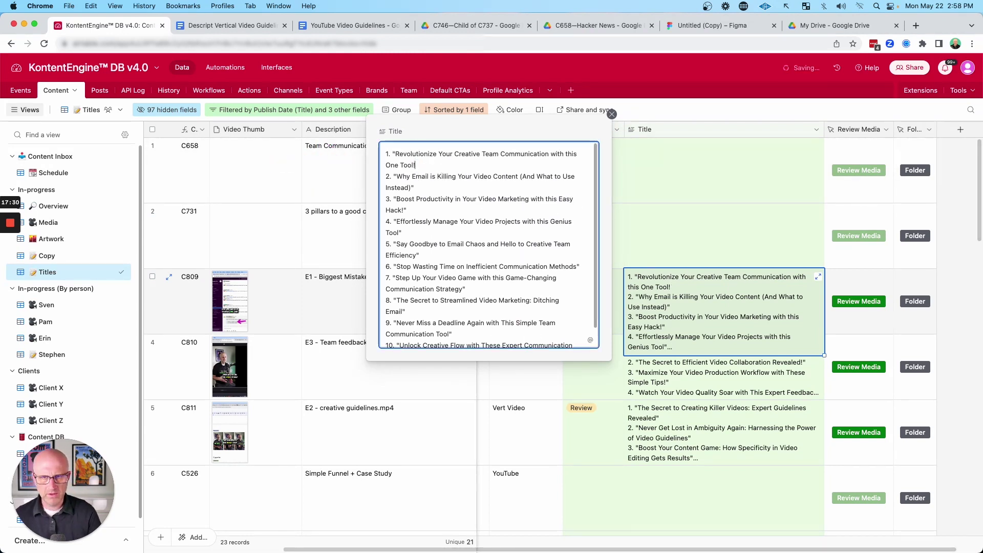
key("BackSpace")
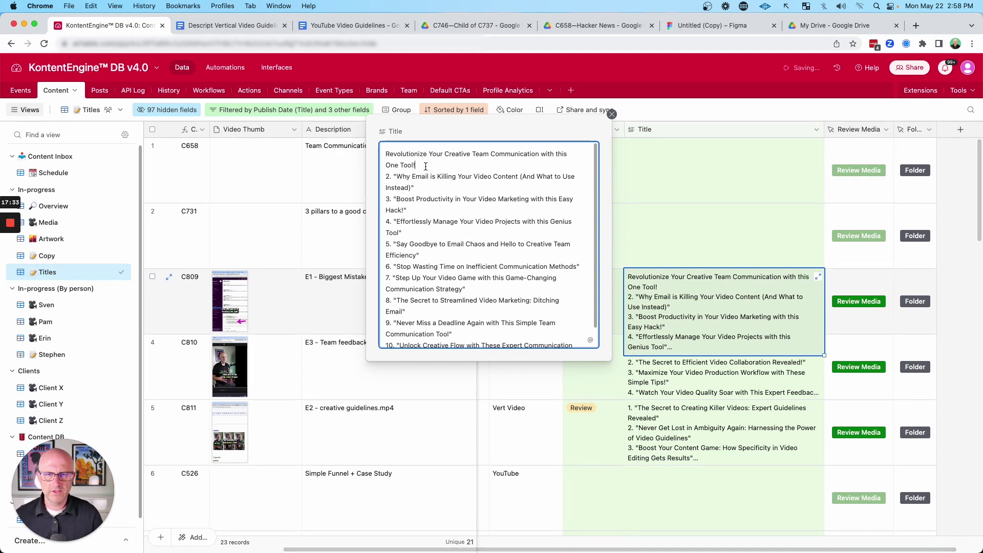
left_click_drag(425, 167, 501, 412)
key("BackSpace")
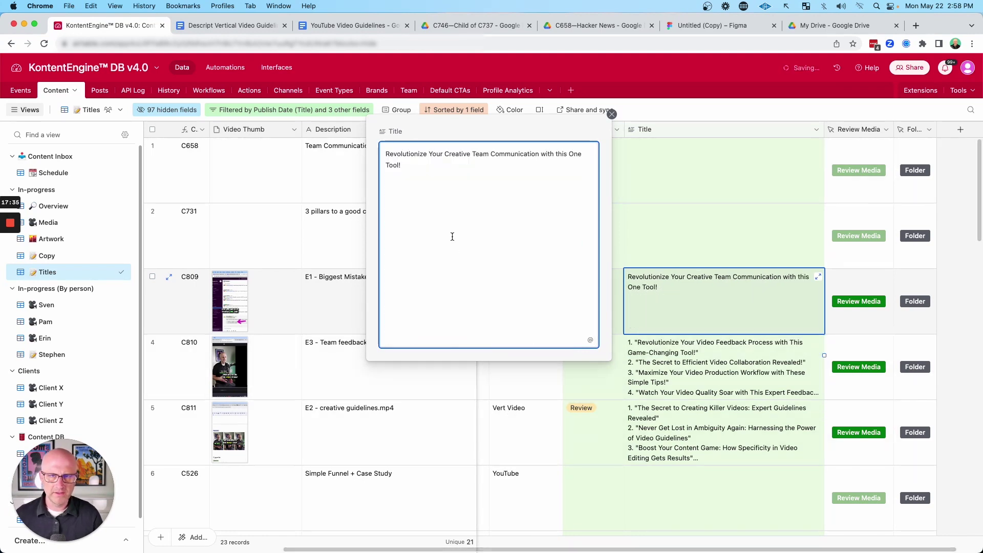
left_click(361, 166)
mouse_move(201, 177)
left_mouse_down()
mouse_move(128, 220)
mouse_move(98, 272)
mouse_move(93, 191)
mouse_move(89, 264)
left_mouse_up()
Open a team member's in-progress view and launch row 5's 2-chatgpt secrets.mp4 review in Frame.io.
mouse_move(203, 262)
left_mouse_down()
mouse_move(123, 284)
mouse_move(124, 274)
mouse_move(109, 288)
left_mouse_up()
left_click_drag(171, 276, 75, 306)
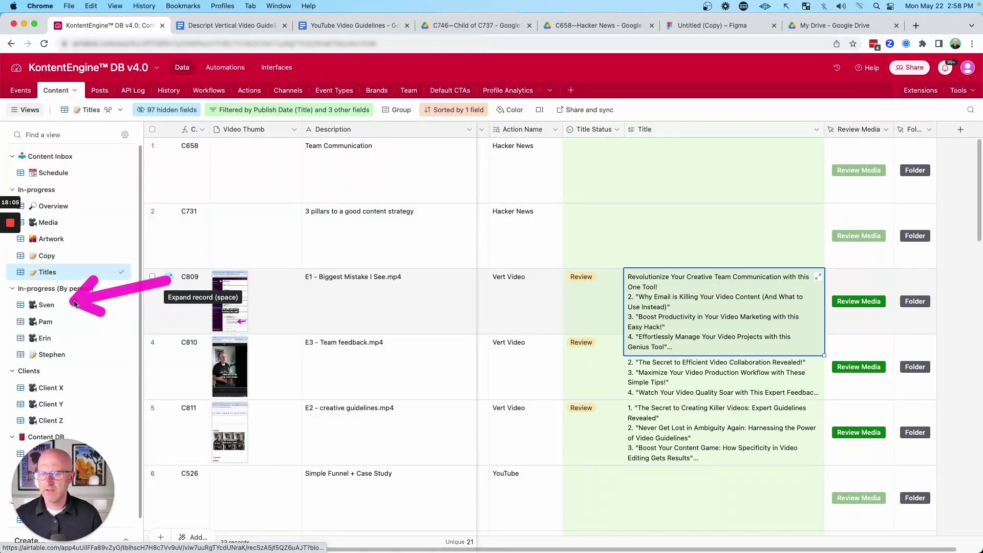
left_click(45, 322)
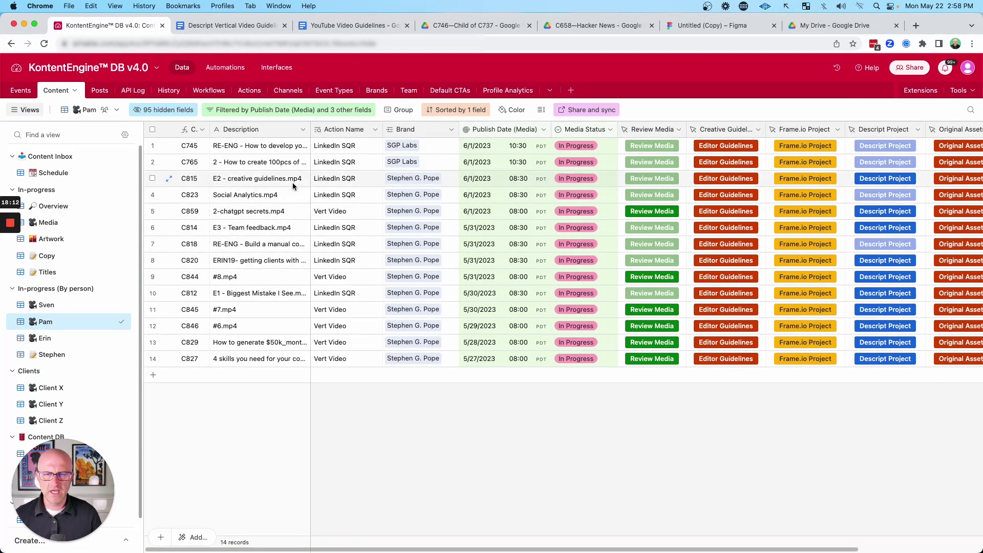
left_click_drag(136, 285, 31, 321)
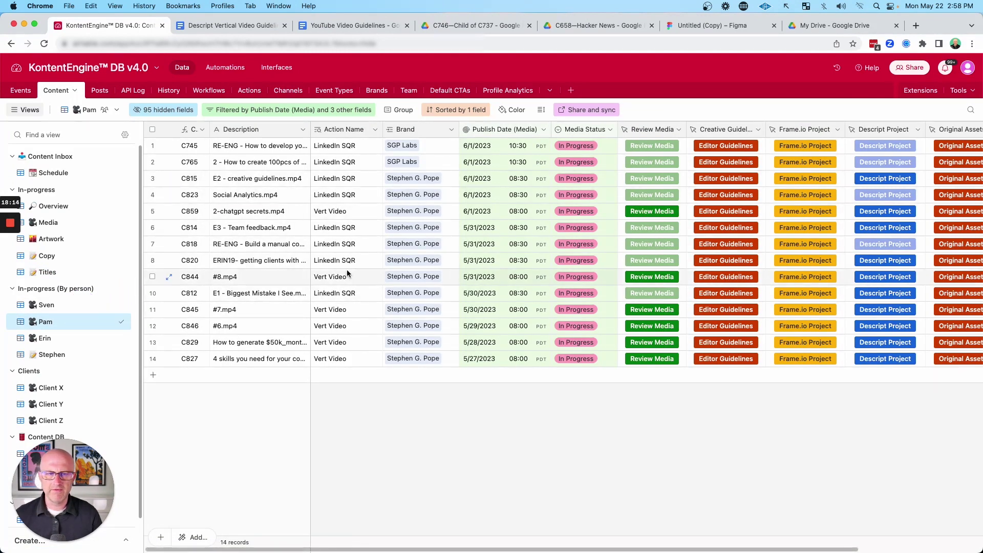
left_click_drag(348, 195, 435, 153)
mouse_move(456, 203)
left_mouse_down()
mouse_move(548, 134)
mouse_move(535, 244)
left_mouse_up()
left_click_drag(636, 471, 642, 410)
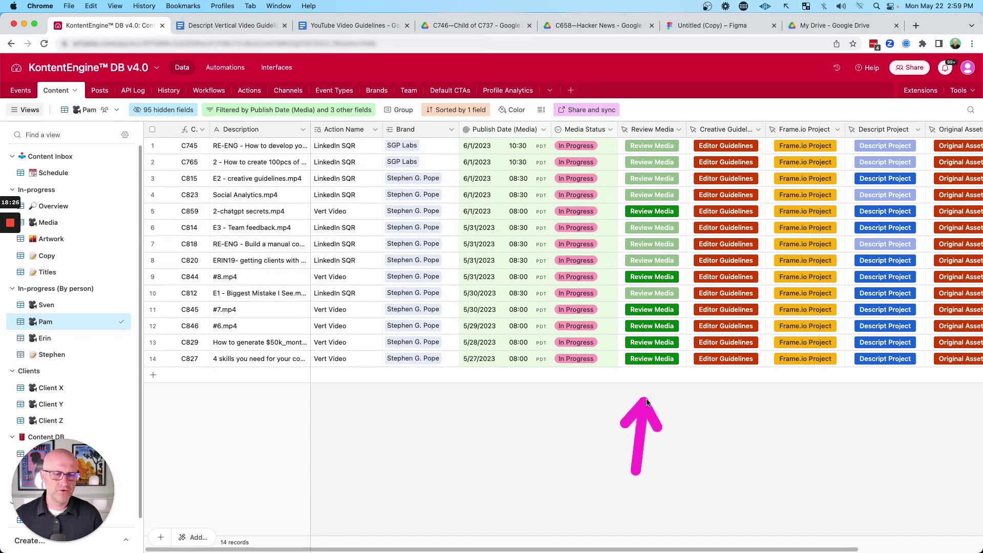
left_click(643, 215)
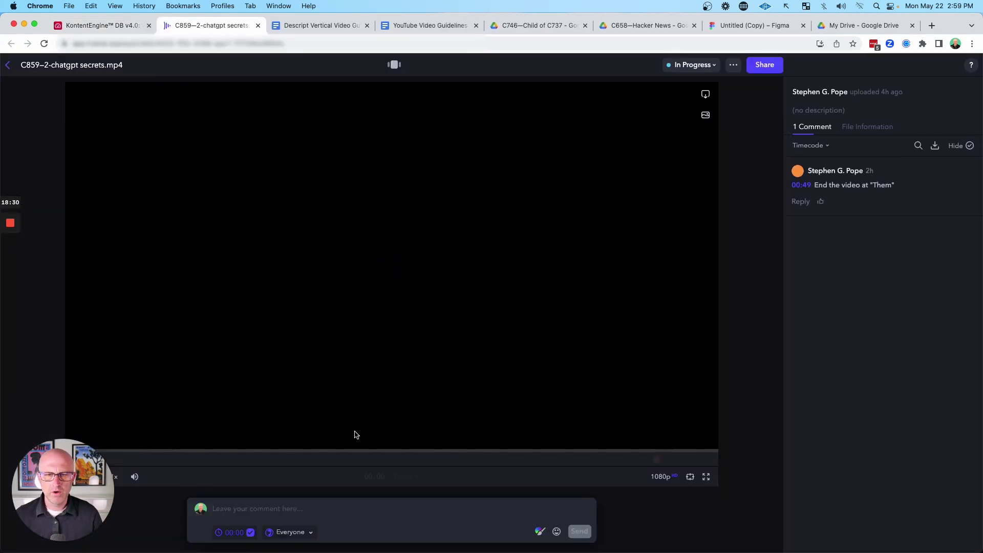
Post the comment 'leave comments' at 00:00 on the video.
left_click(253, 507)
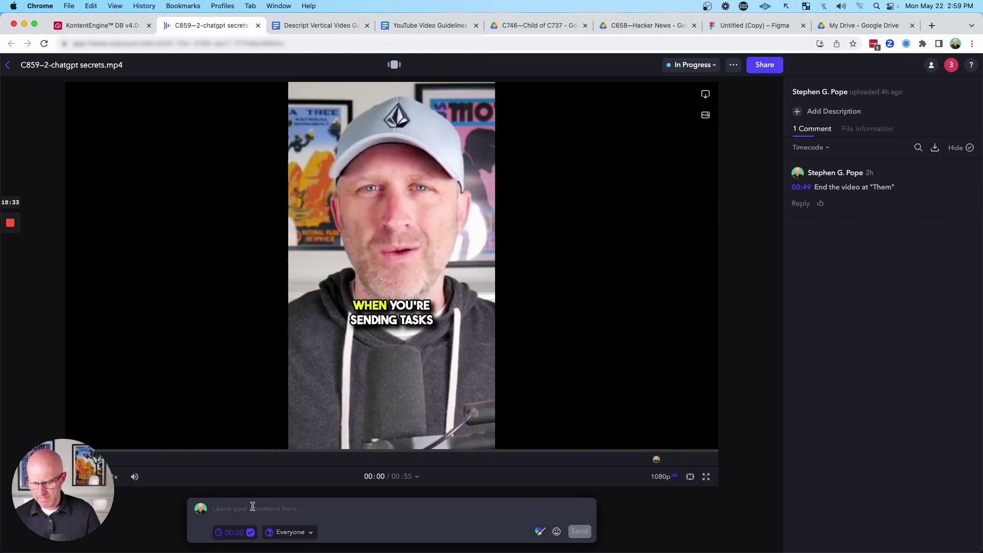
type("leave comments")
key("Return")
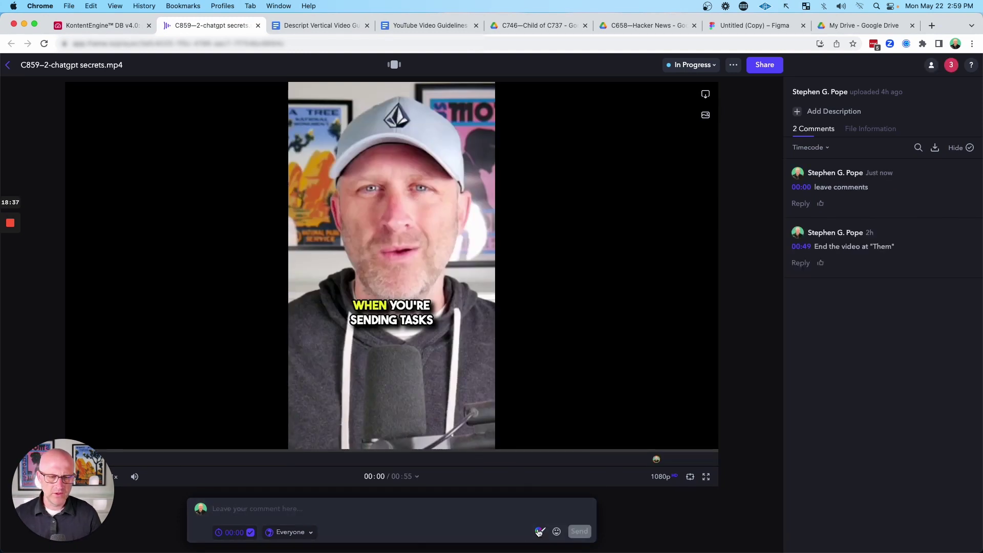
Draw red loops over the face in the frame, then return to the Airtable view.
left_click(539, 531)
left_click_drag(415, 200, 422, 250)
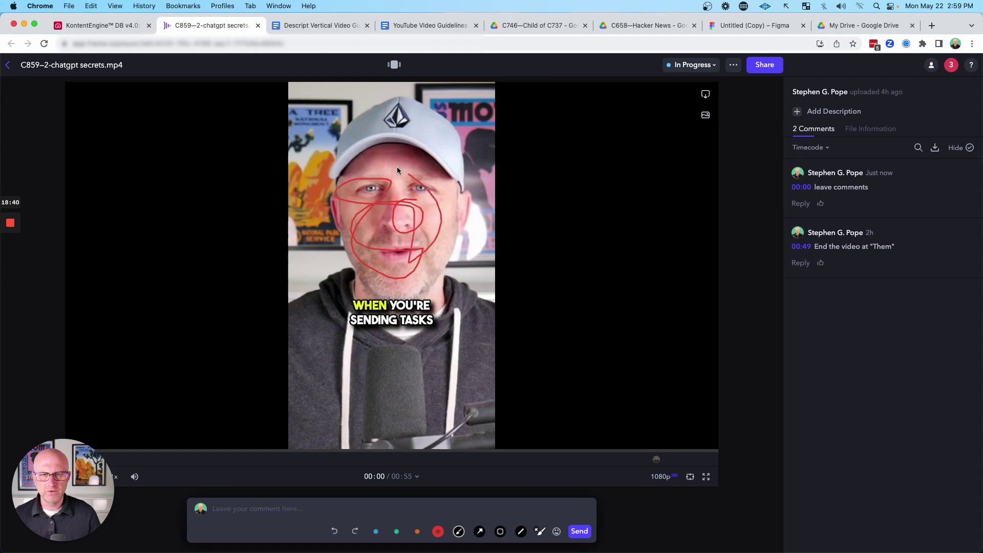
left_click_drag(556, 111, 643, 75)
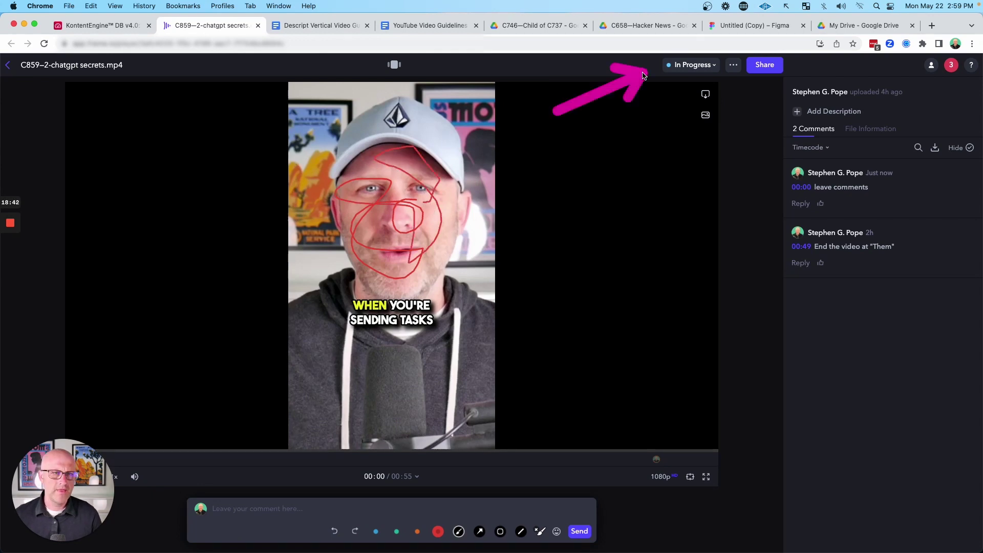
left_click(128, 29)
mouse_move(420, 197)
left_mouse_down()
mouse_move(538, 144)
mouse_move(543, 304)
left_mouse_up()
left_click_drag(735, 62, 726, 95)
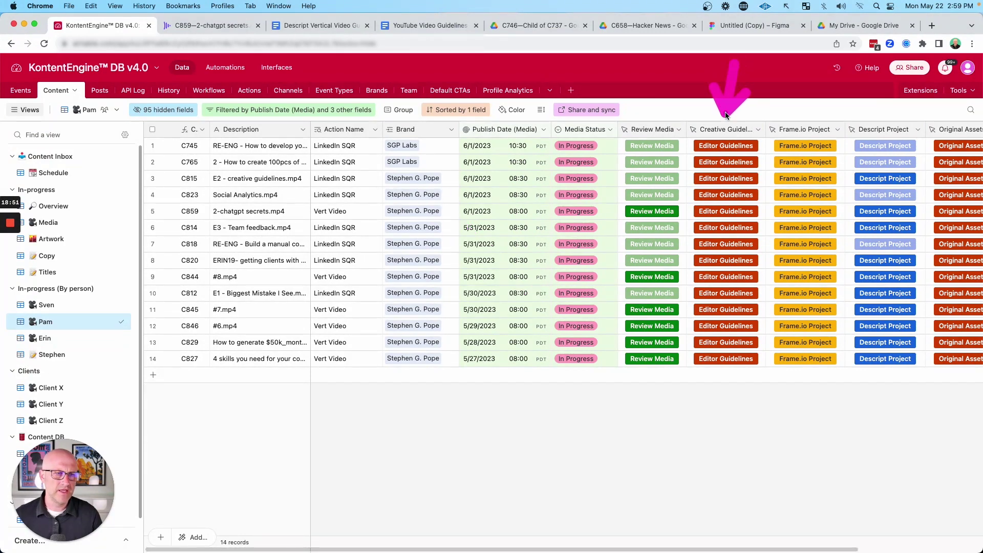
Switch to the Client X view and open row 24's TTKE Why You Should Make Content.mp4 review page.
mouse_move(734, 252)
left_mouse_down()
mouse_move(829, 179)
mouse_move(844, 181)
mouse_move(850, 356)
left_mouse_up()
scroll(764, 255, "right", 4)
mouse_move(775, 236)
left_mouse_down()
mouse_move(829, 159)
mouse_move(828, 304)
left_mouse_up()
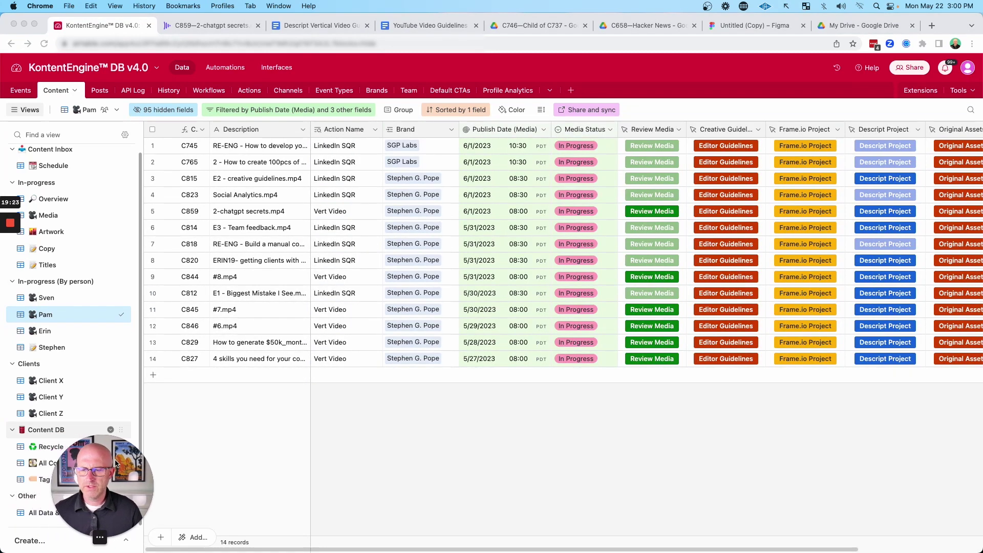
left_click_drag(67, 489, 181, 464)
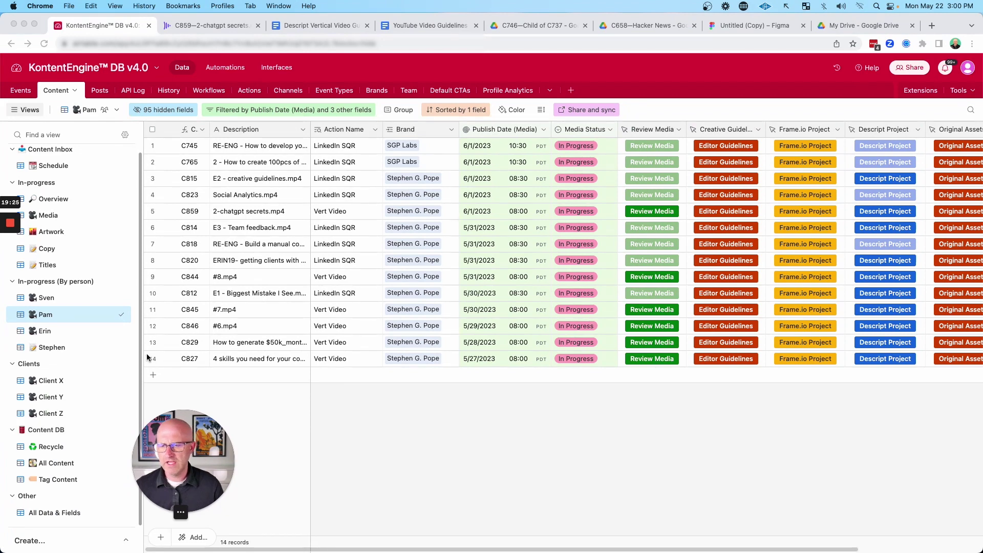
mouse_move(175, 349)
left_mouse_down()
mouse_move(92, 372)
mouse_move(84, 402)
mouse_move(83, 386)
left_mouse_up()
left_click(77, 381)
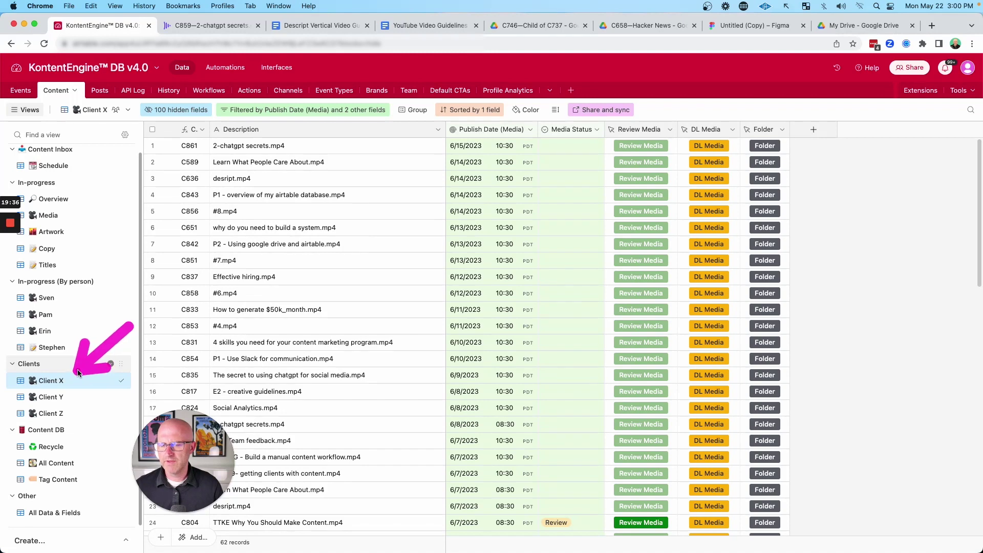
left_click_drag(78, 372, 82, 375)
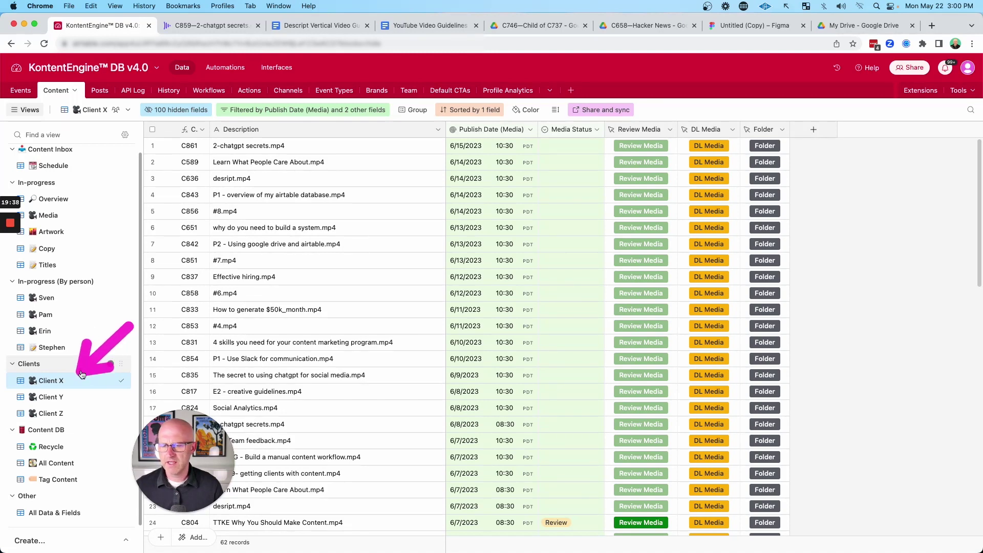
scroll(566, 355, "down", 5)
mouse_move(482, 320)
left_mouse_down()
mouse_move(584, 346)
mouse_move(600, 369)
left_mouse_up()
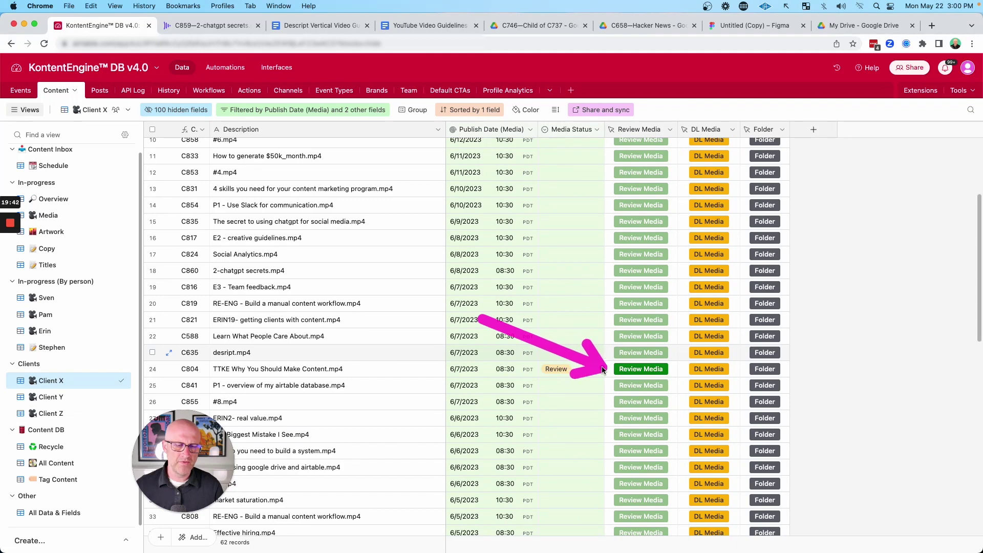
left_click(633, 370)
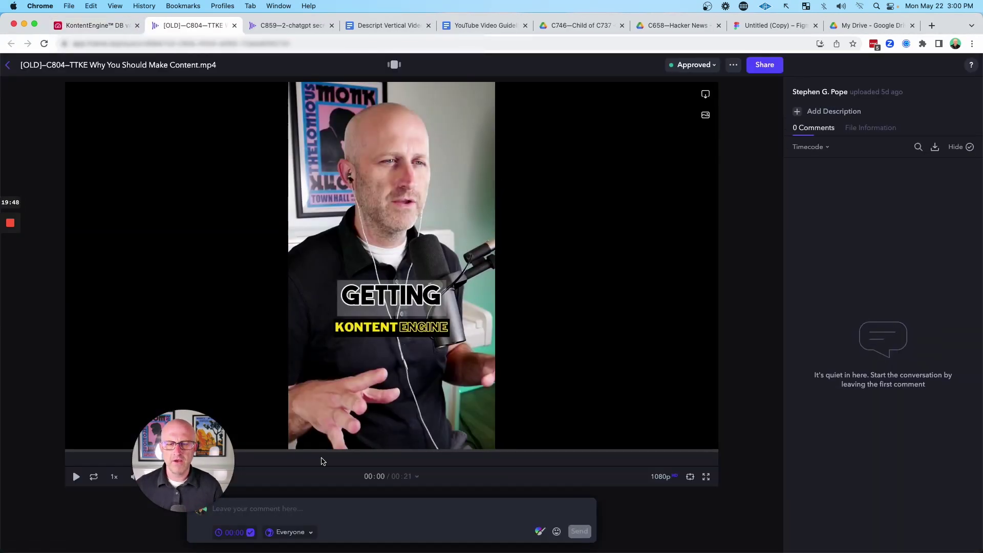
Check the Approved review video in Frame.io, then return to the KontentEngine Client X view.
left_click_drag(596, 135, 659, 76)
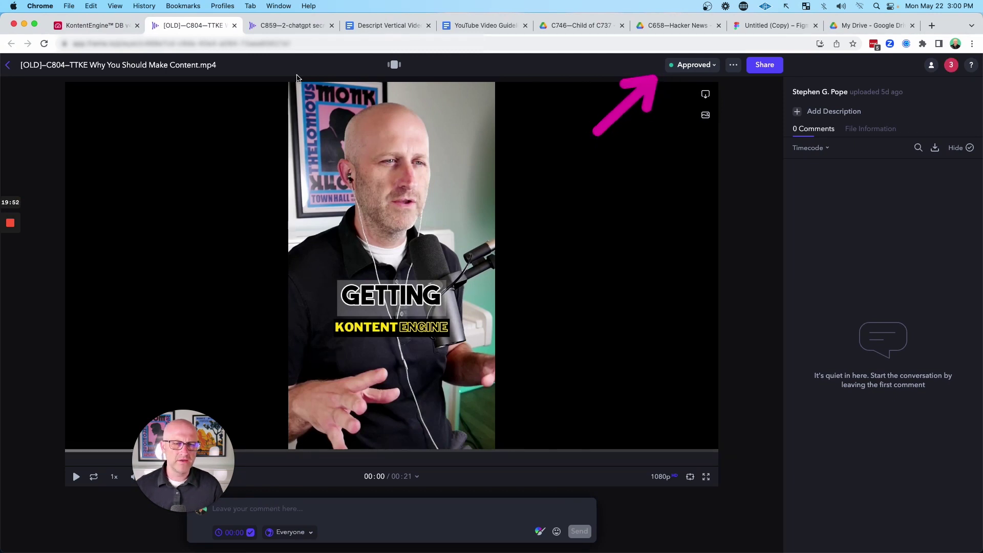
left_click(95, 25)
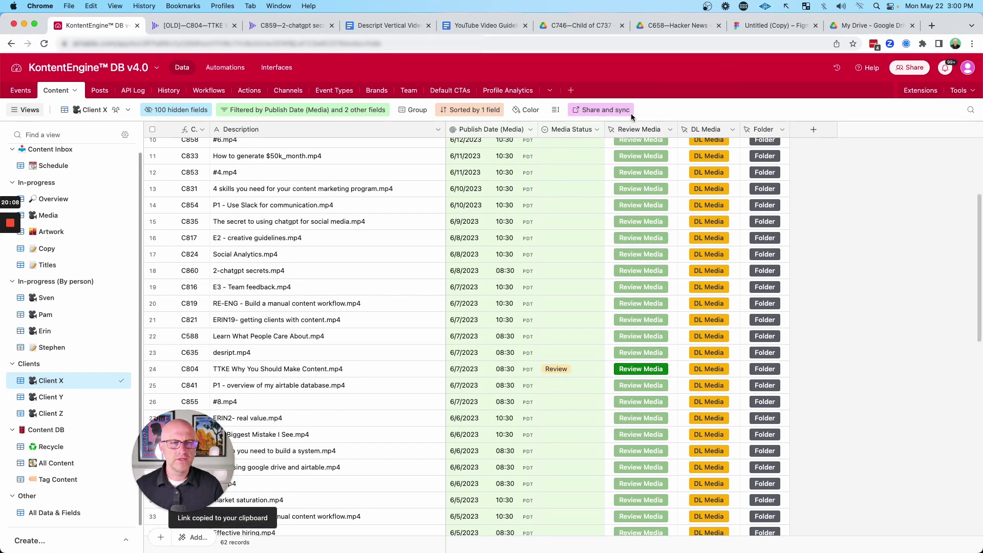
Copy the Client X view's share link and open it as a read-only page in a new tab.
left_click(601, 109)
left_click(753, 151)
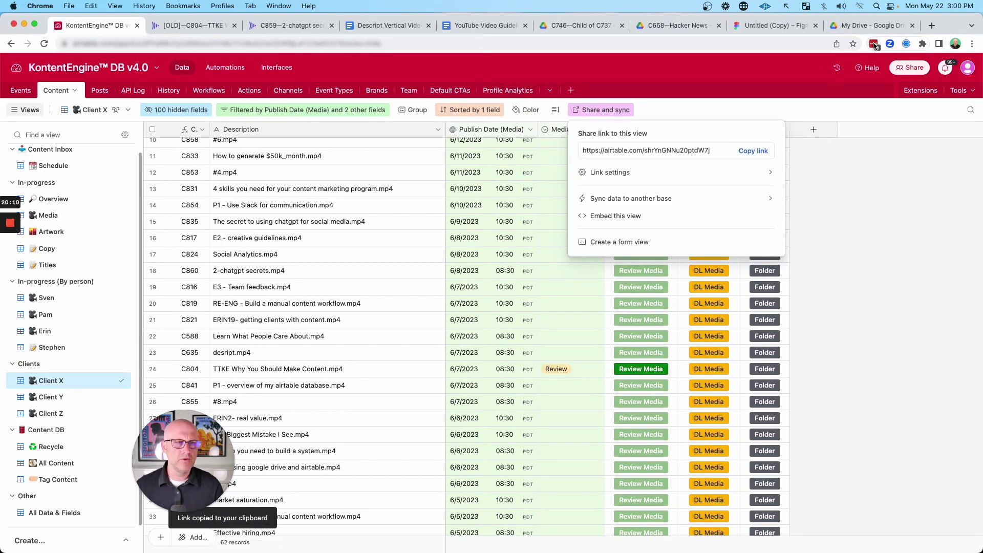
left_click(931, 25)
key("super+v")
key("Return")
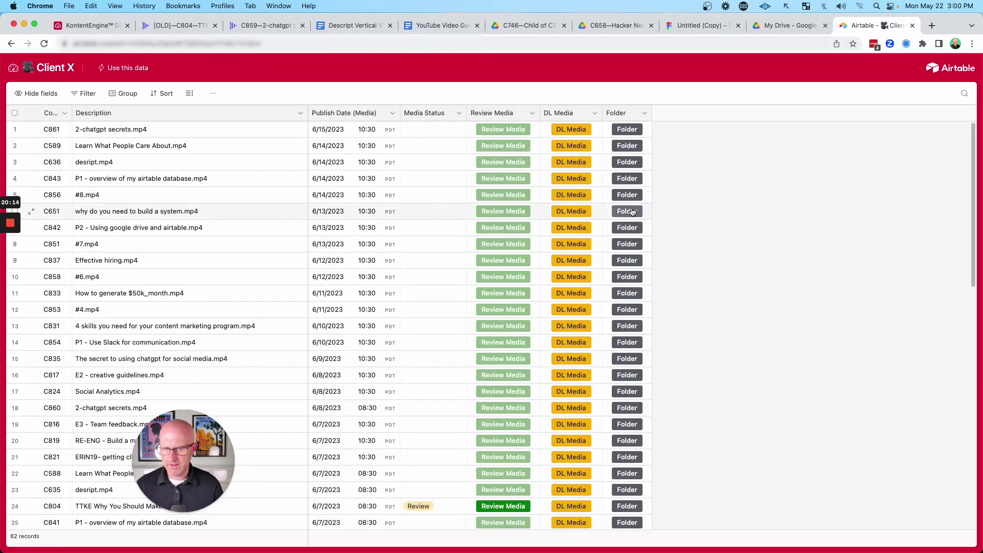
scroll(478, 384, "down", 2)
scroll(400, 385, "up", 2)
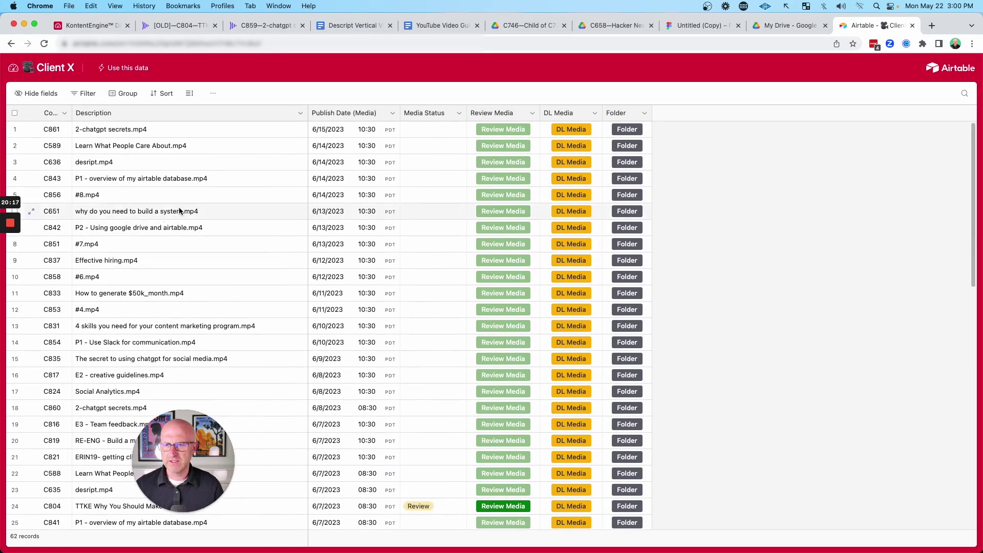
scroll(400, 317, "down", 5)
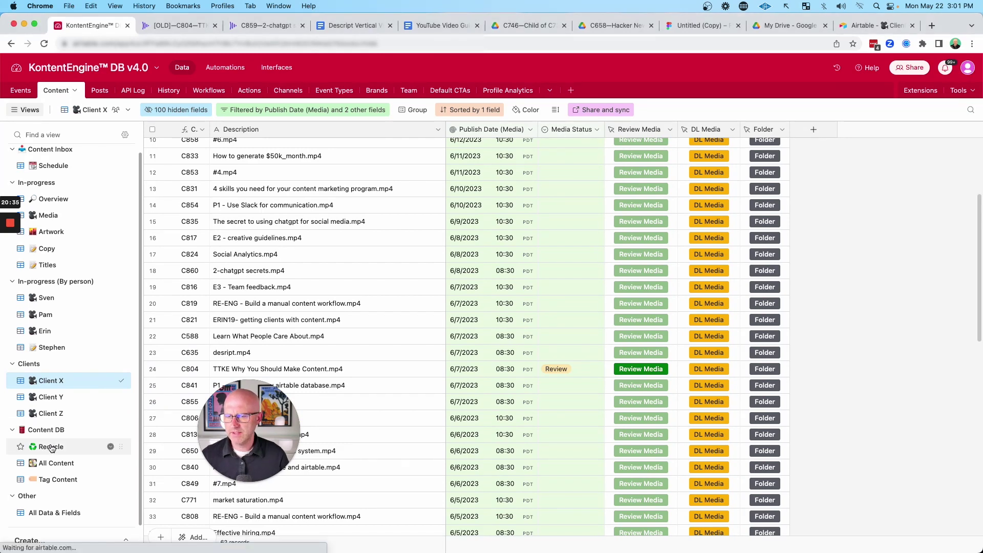
Browse the All Content records, then show the Recycle view's 333 records grouped by workflow.
left_click(59, 447)
left_click(56, 463)
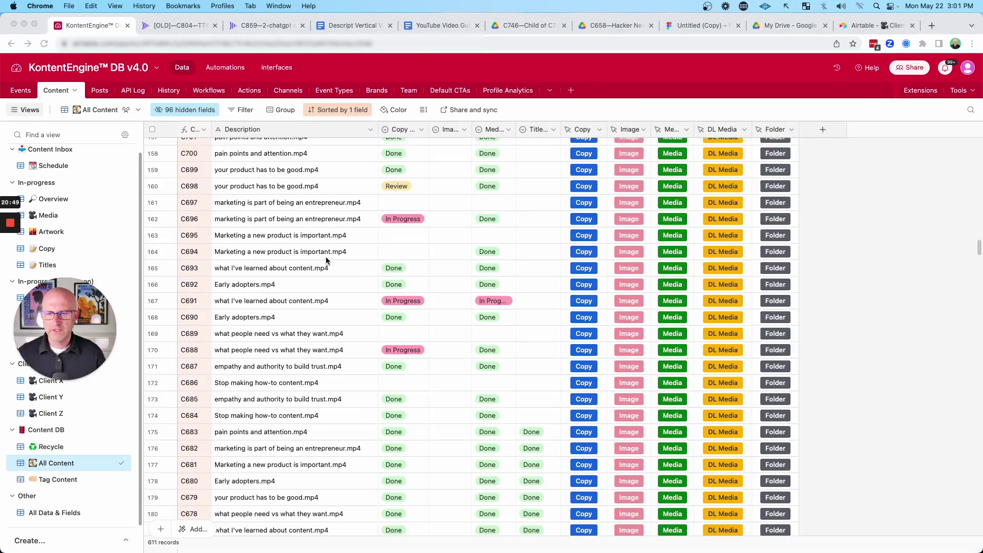
scroll(323, 259, "down", 6)
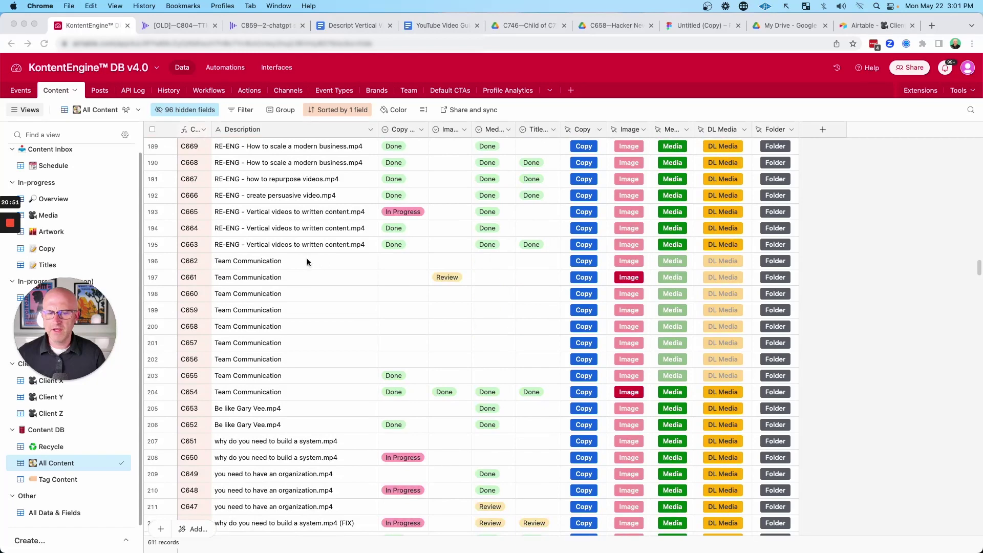
scroll(270, 256, "up", 8)
scroll(271, 256, "down", 20)
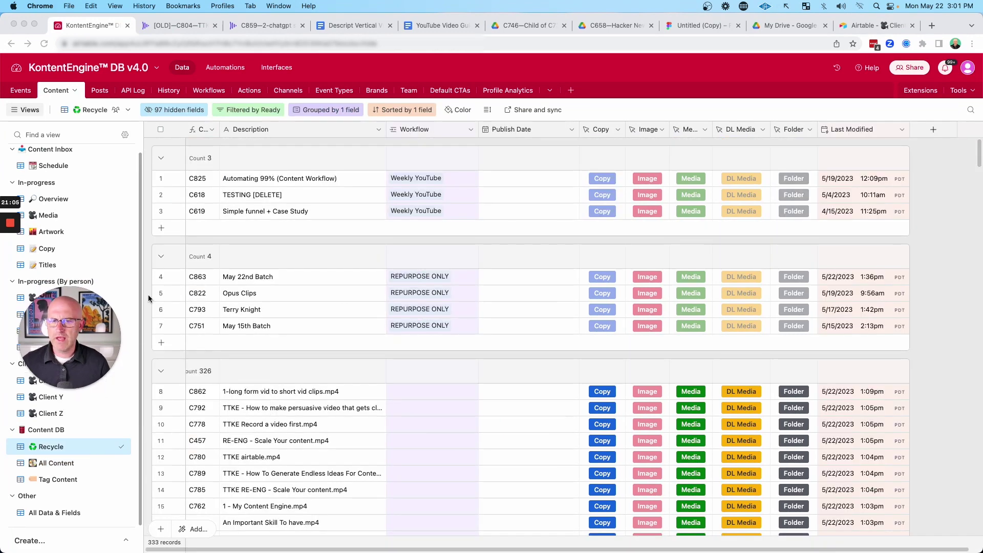
scroll(350, 293, "down", 2)
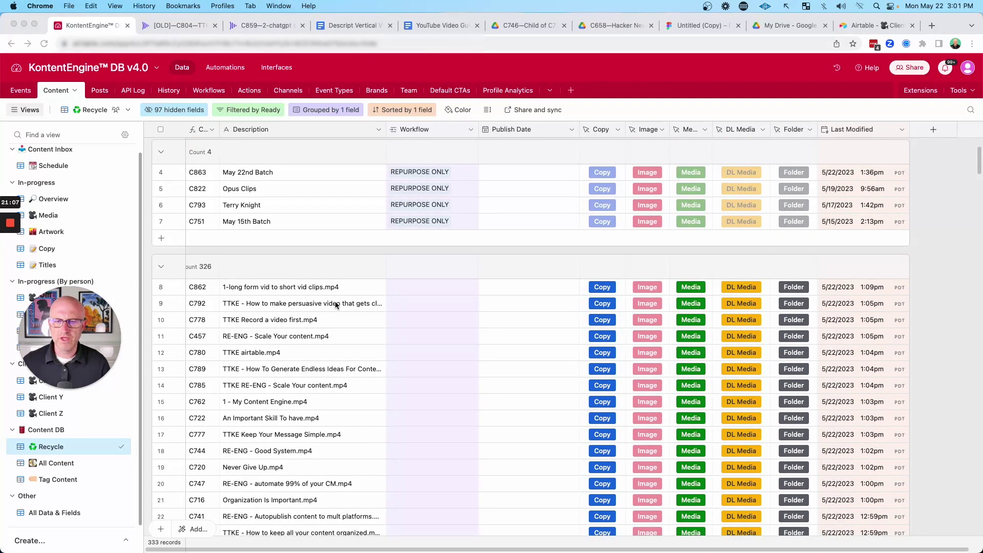
scroll(315, 269, "up", 2)
left_click_drag(288, 236, 394, 100)
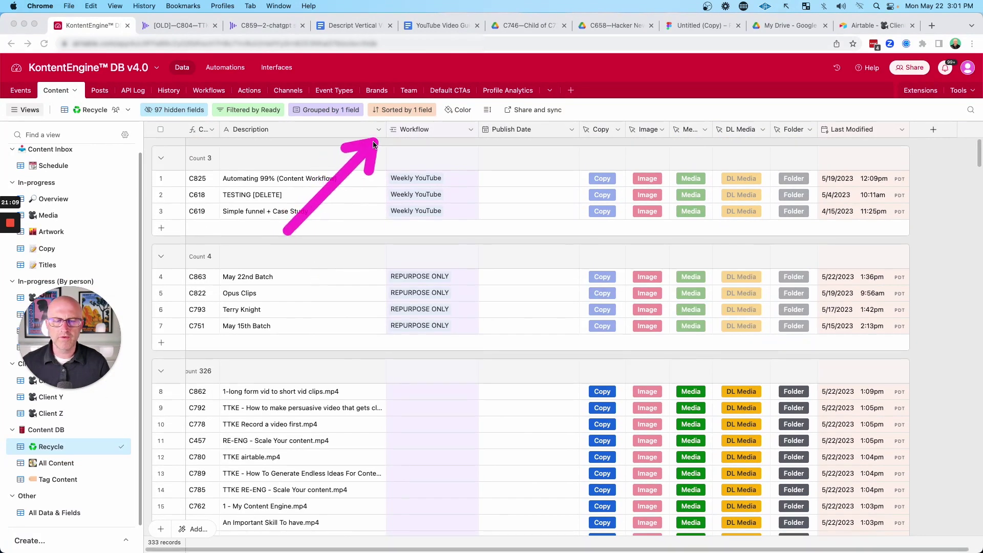
left_click_drag(374, 164, 458, 139)
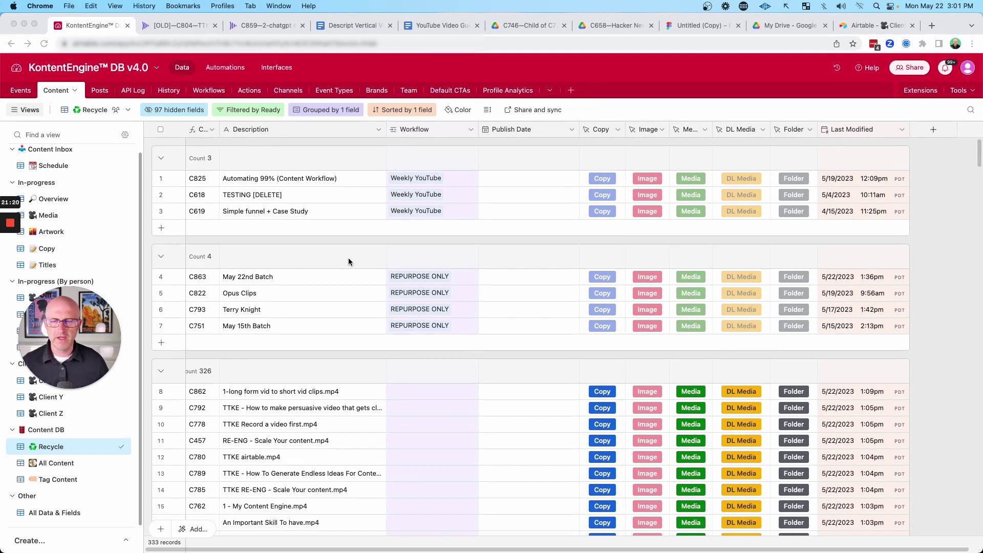
mouse_move(76, 329)
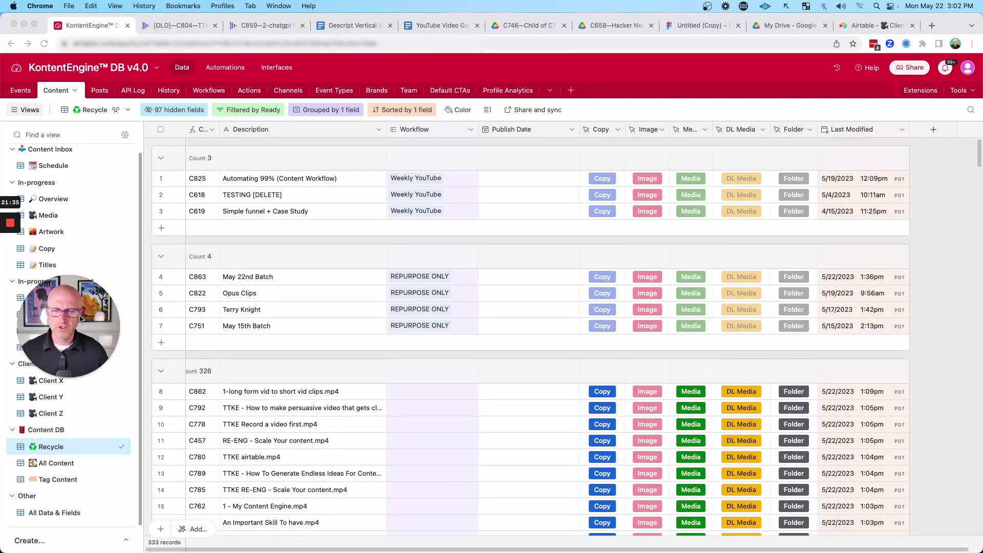
Open the 611-record Tag Content view and show the first record's available tag options.
left_click(56, 478)
left_click(450, 146)
left_click(440, 146)
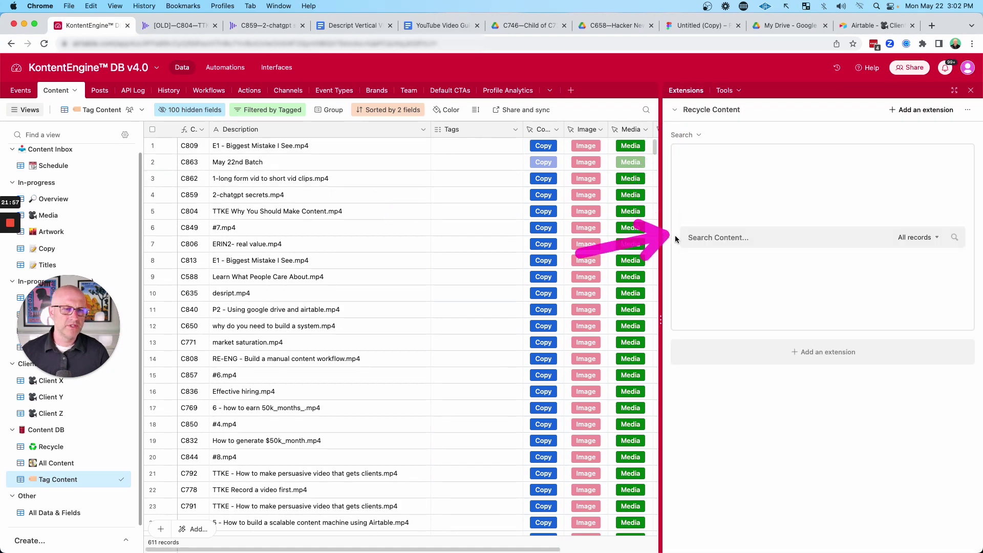
Search the Recycle Content extension for 'descript'.
right_click(726, 236)
left_click(702, 237)
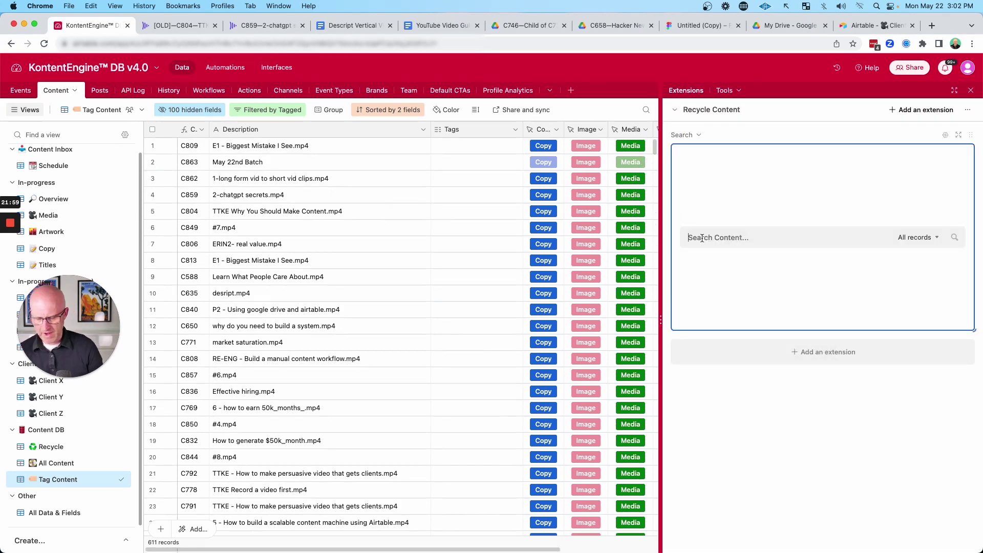
type("descript")
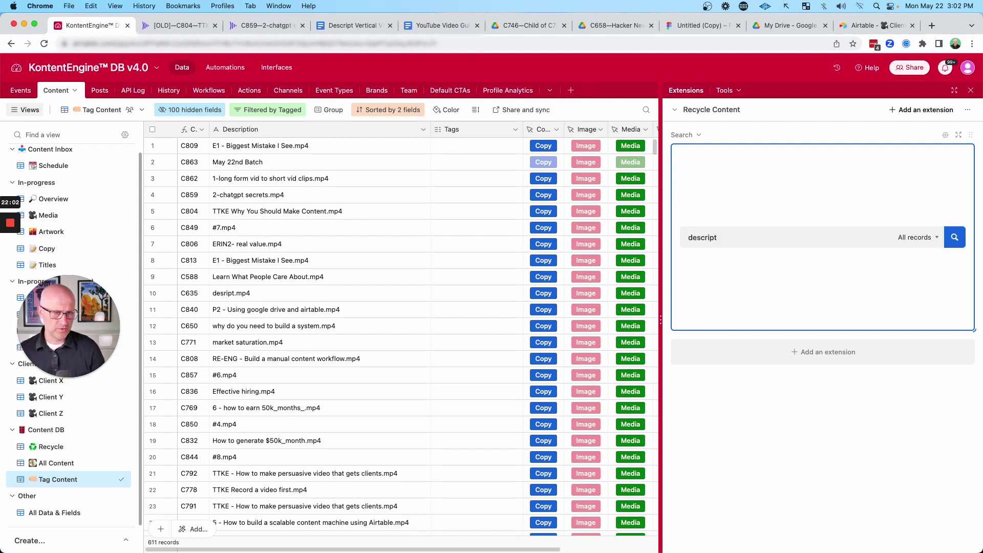
left_click(948, 244)
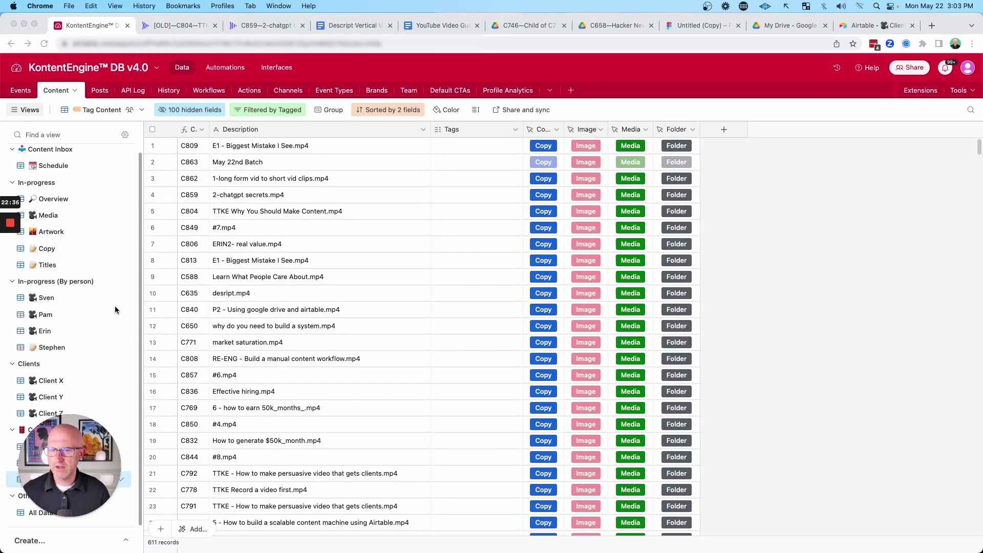
scroll(102, 281, "up", 1)
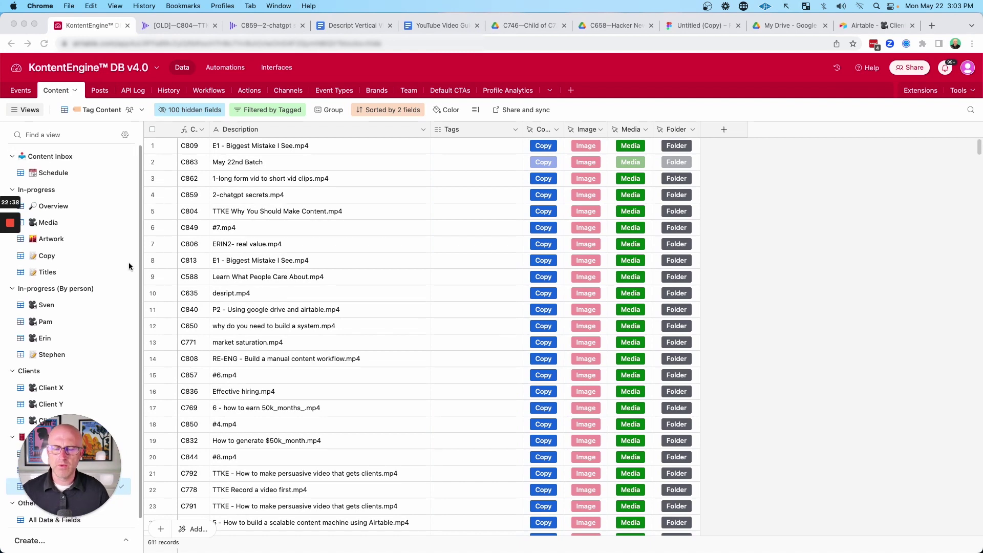
mouse_move(180, 122)
left_mouse_down()
mouse_move(136, 128)
mouse_move(88, 152)
left_mouse_up()
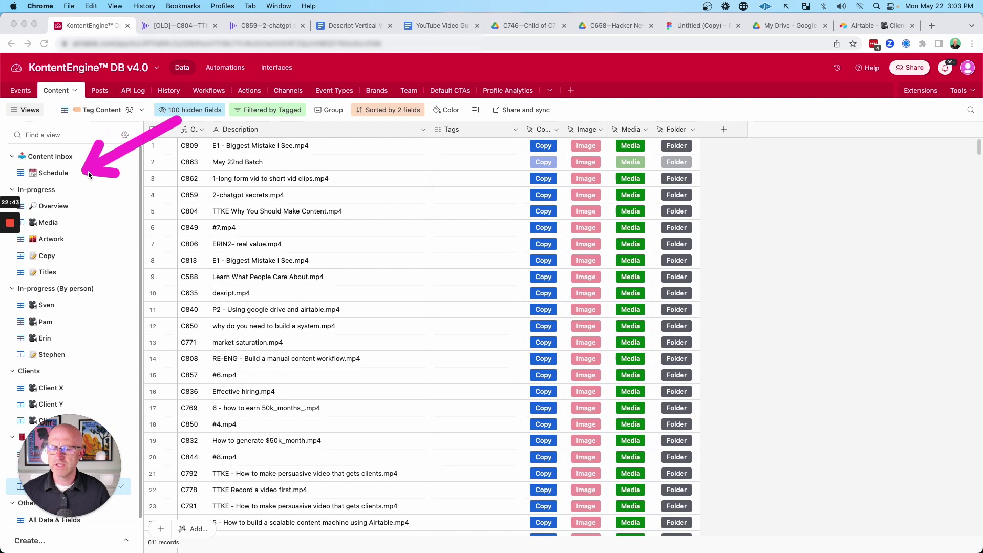
mouse_move(205, 162)
left_mouse_down()
mouse_move(87, 185)
mouse_move(90, 227)
mouse_move(87, 187)
mouse_move(83, 218)
mouse_move(60, 246)
mouse_move(64, 272)
left_mouse_up()
mouse_move(200, 251)
left_mouse_down()
mouse_move(84, 309)
mouse_move(79, 333)
mouse_move(23, 337)
left_mouse_up()
left_click_drag(147, 327, 72, 409)
mouse_move(184, 397)
left_mouse_down()
mouse_move(92, 434)
mouse_move(98, 477)
left_mouse_up()
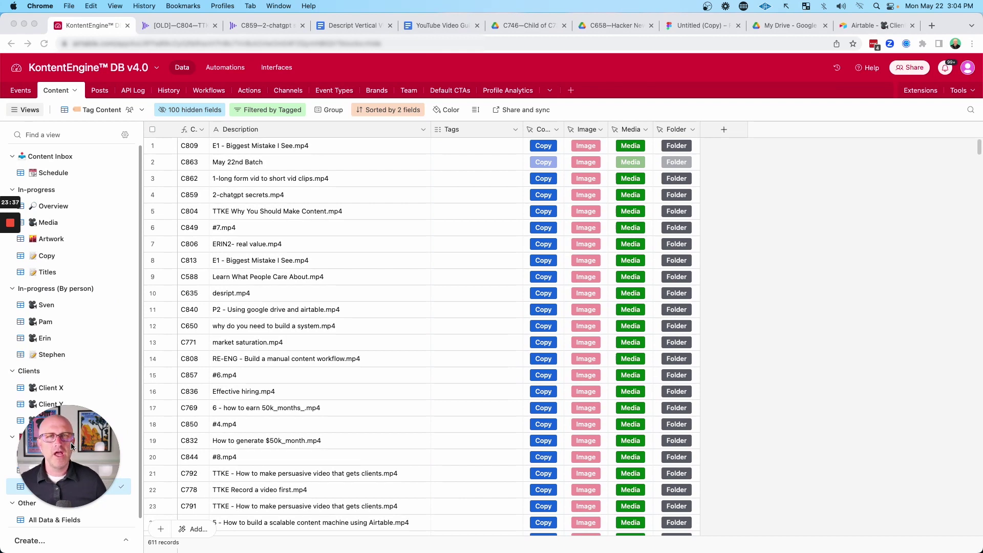